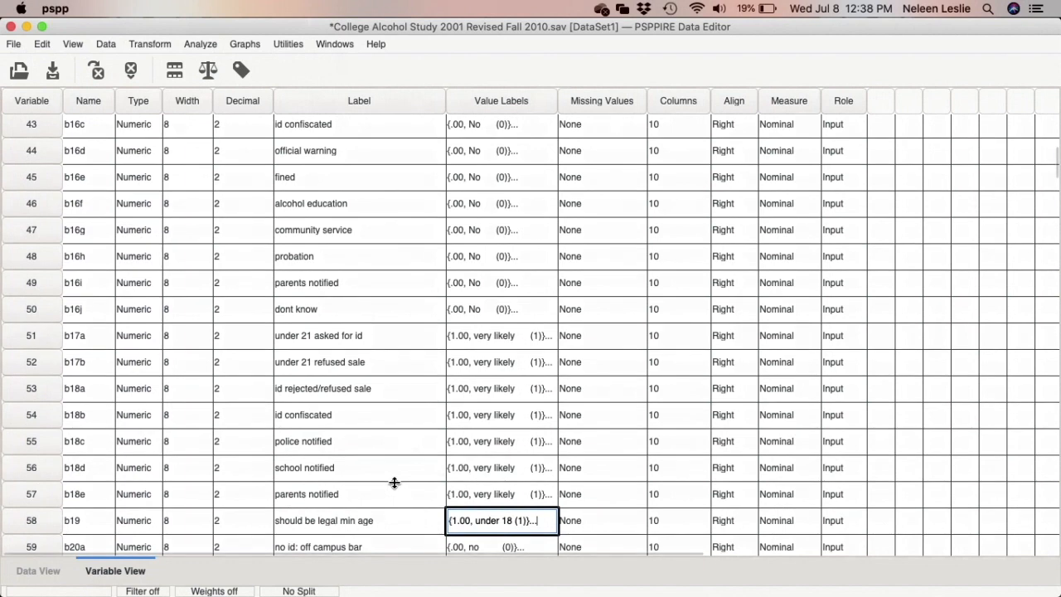
Step: Switch to the Output Viewer window to examine the frequency table and statistics for age
scroll(394, 482, up, 3)
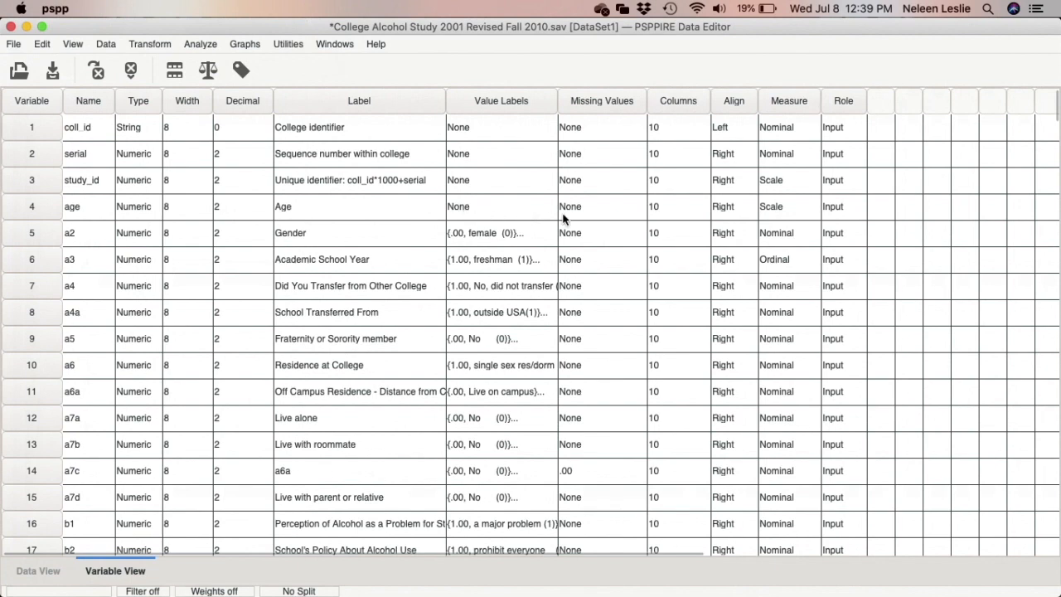
mouse_move(604, 590)
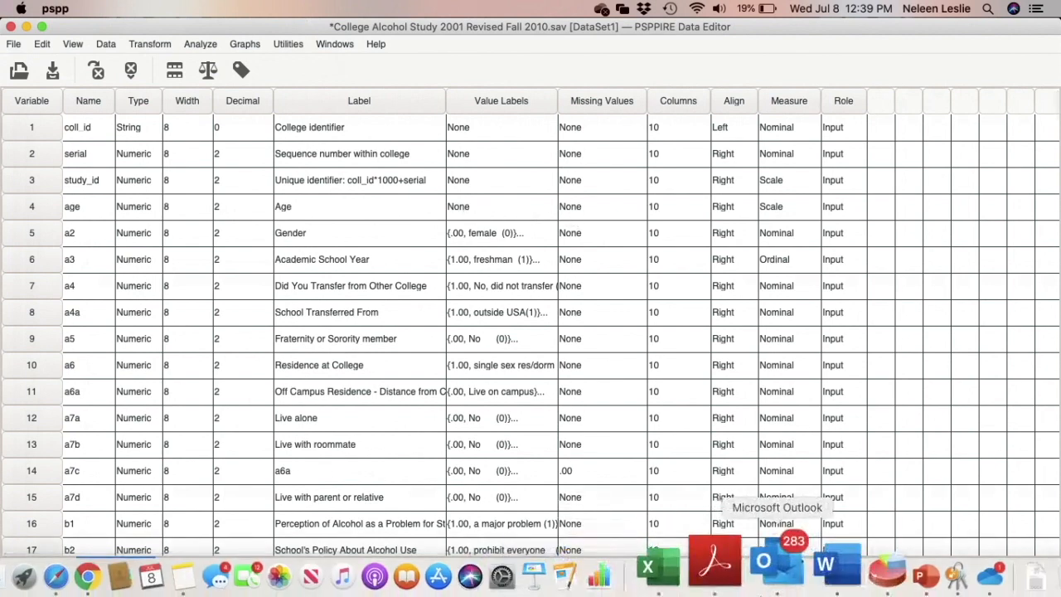
right_click(829, 572)
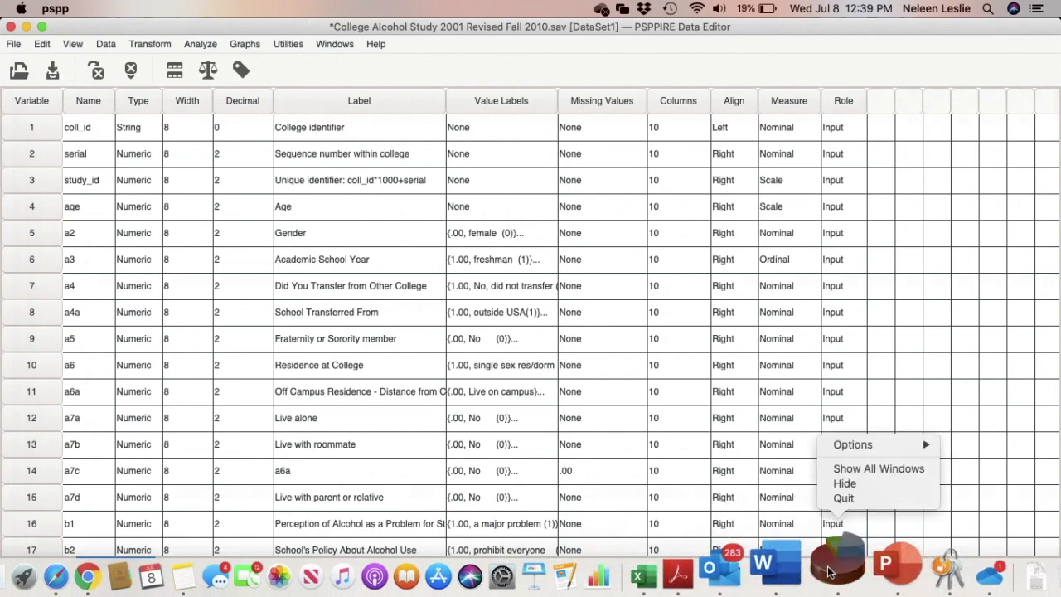
click(851, 470)
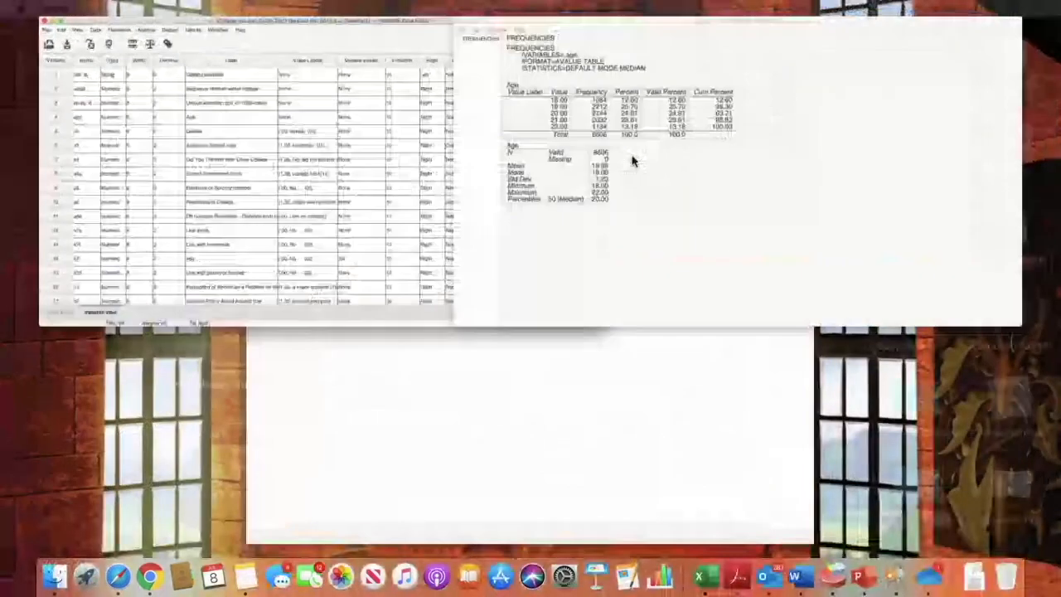
click(632, 160)
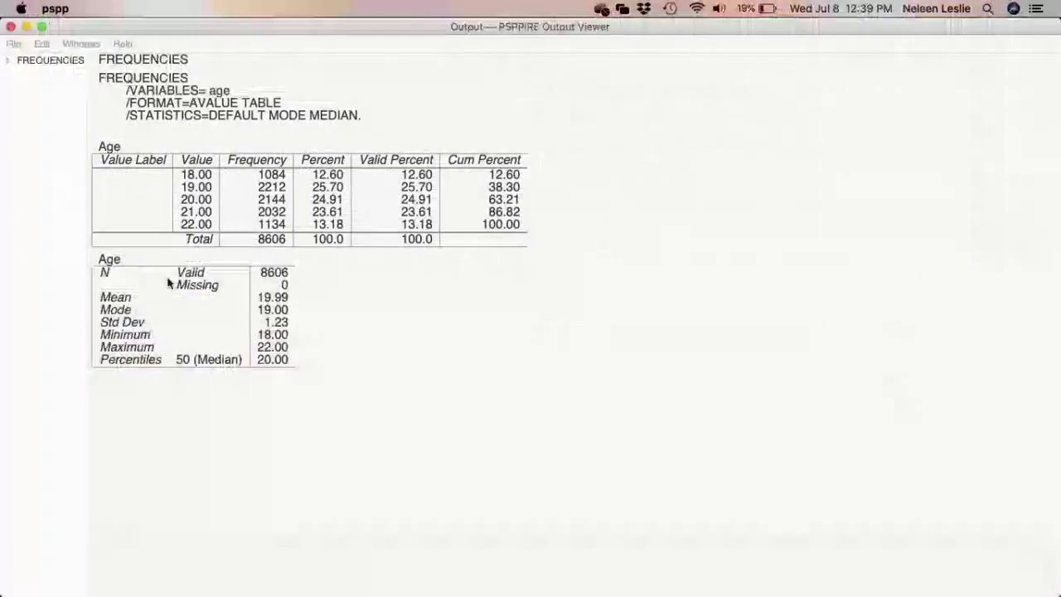
Step: Return to the Data Editor window with the College Alcohol Study variable list
mouse_move(435, 594)
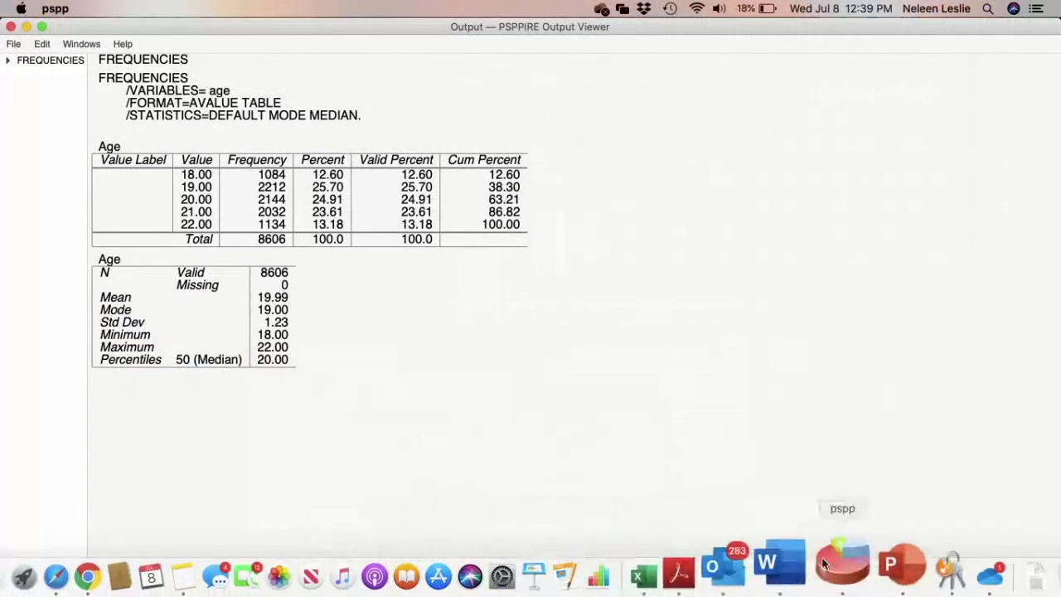
right_click(834, 560)
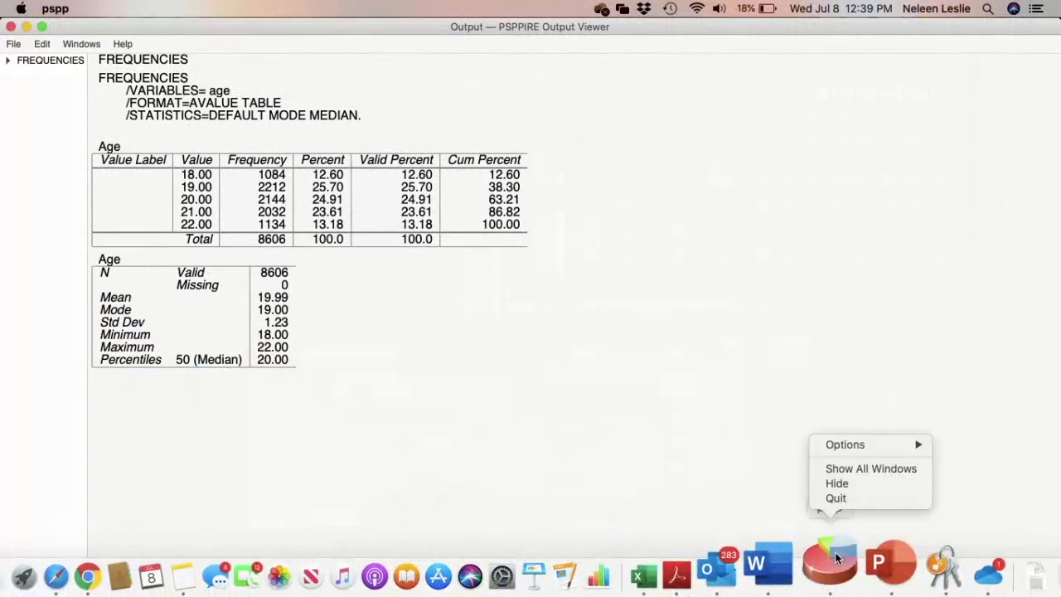
click(839, 468)
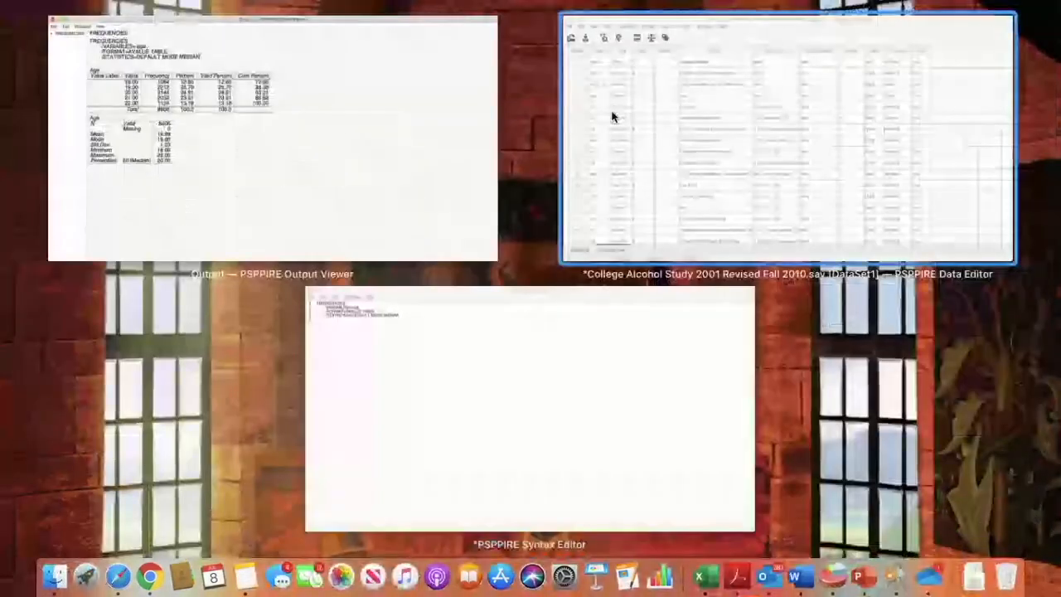
click(611, 118)
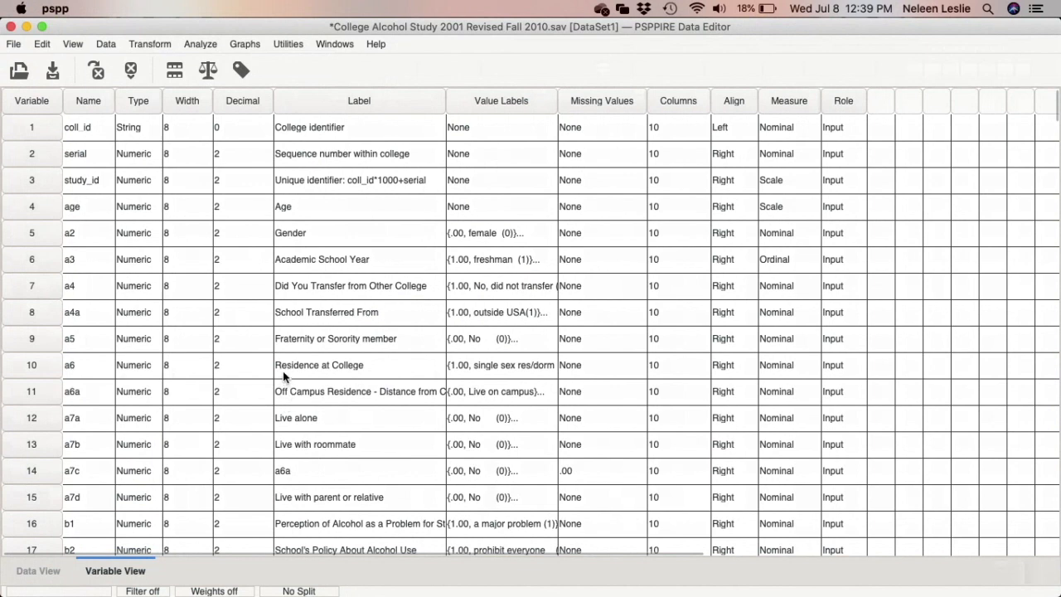
Step: Try to rename variable a6, labelled Residence at College, as living_arr
click(92, 358)
key(BackSpace)
key(BackSpace)
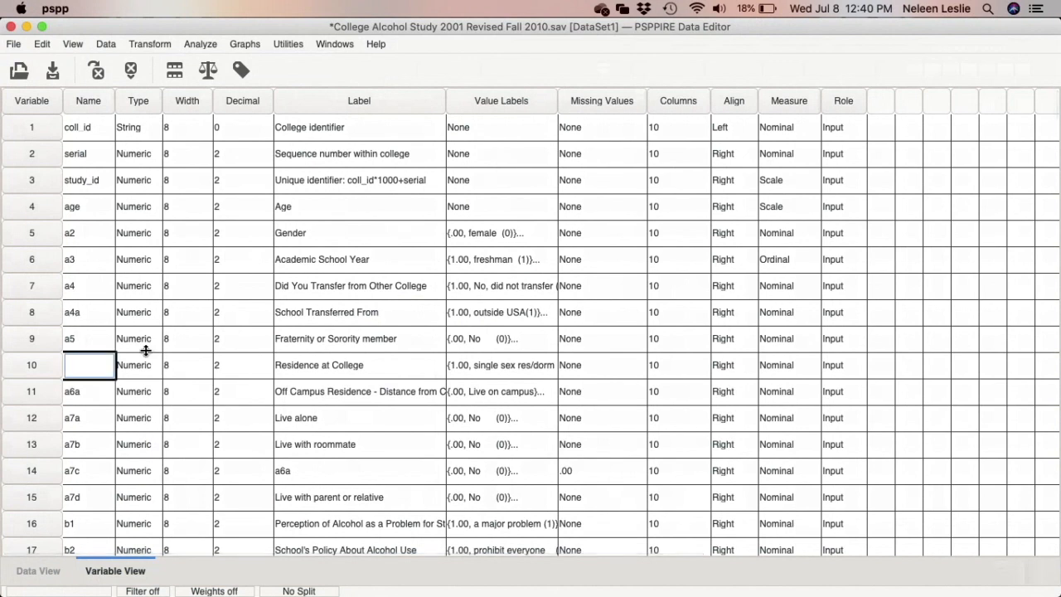
text(living_arr)
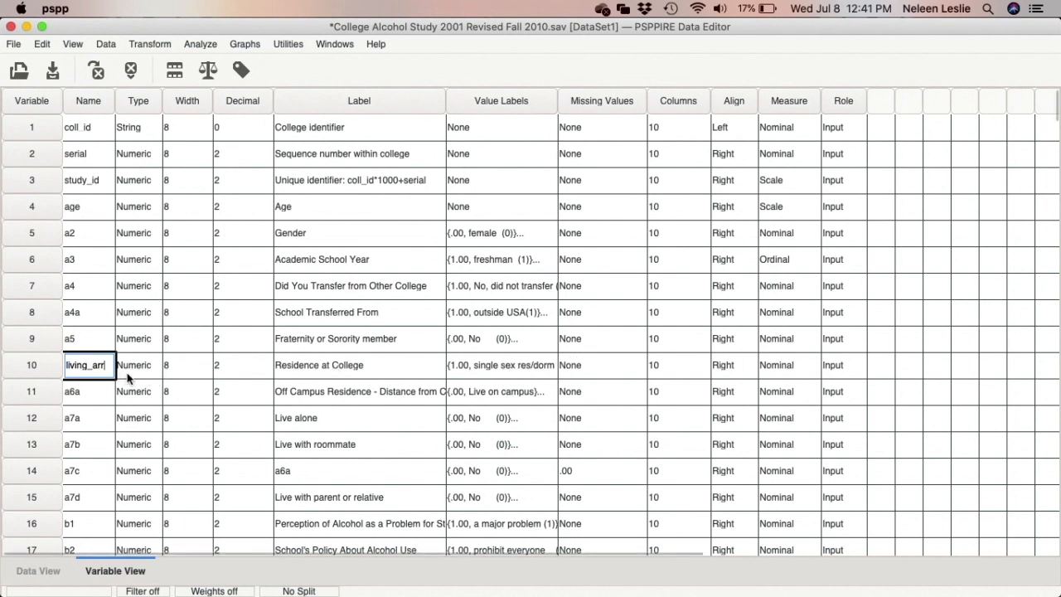
click(222, 396)
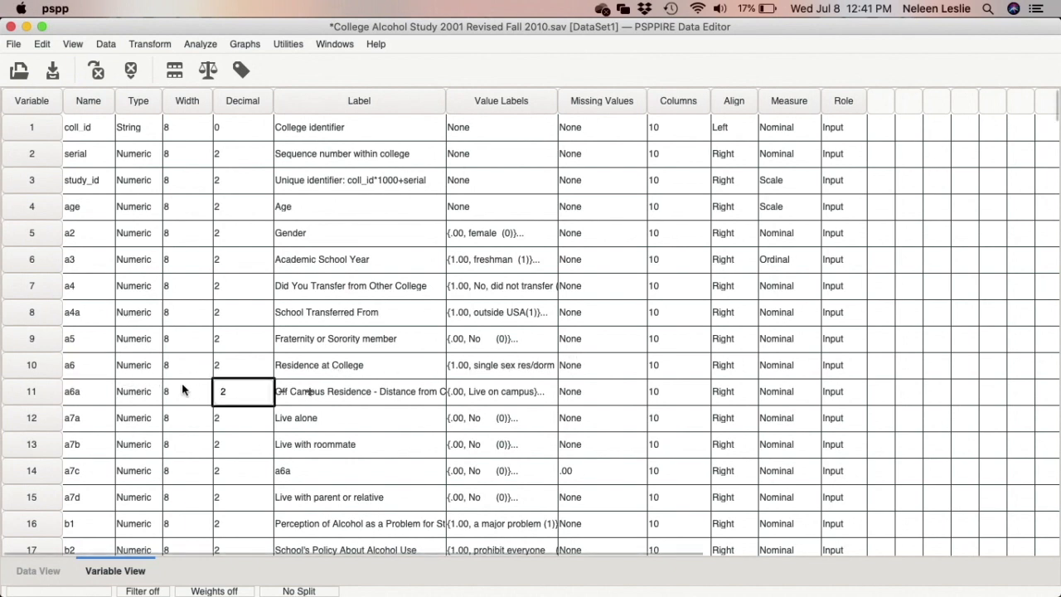
Step: Rename the Residence at College variable as living_arr and commit the new name
double_click(90, 370)
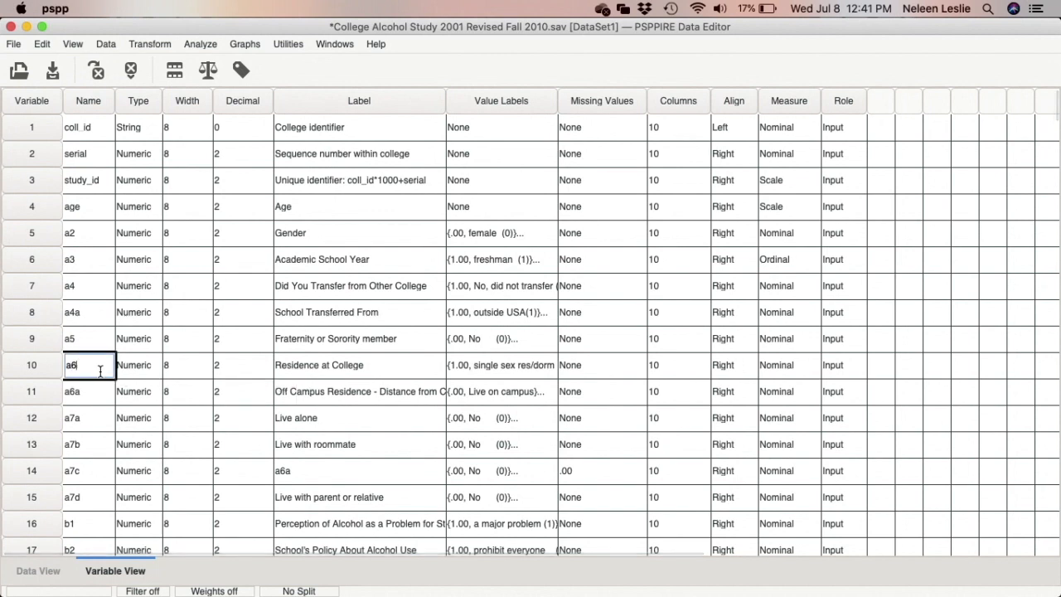
key(BackSpace)
text(living_arr)
key(Return)
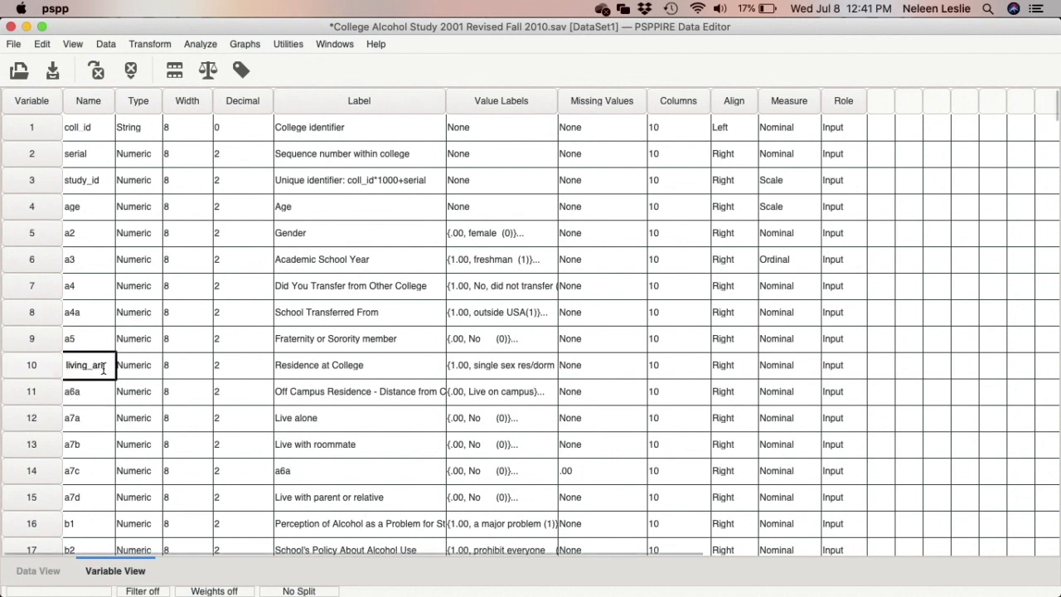
click(120, 418)
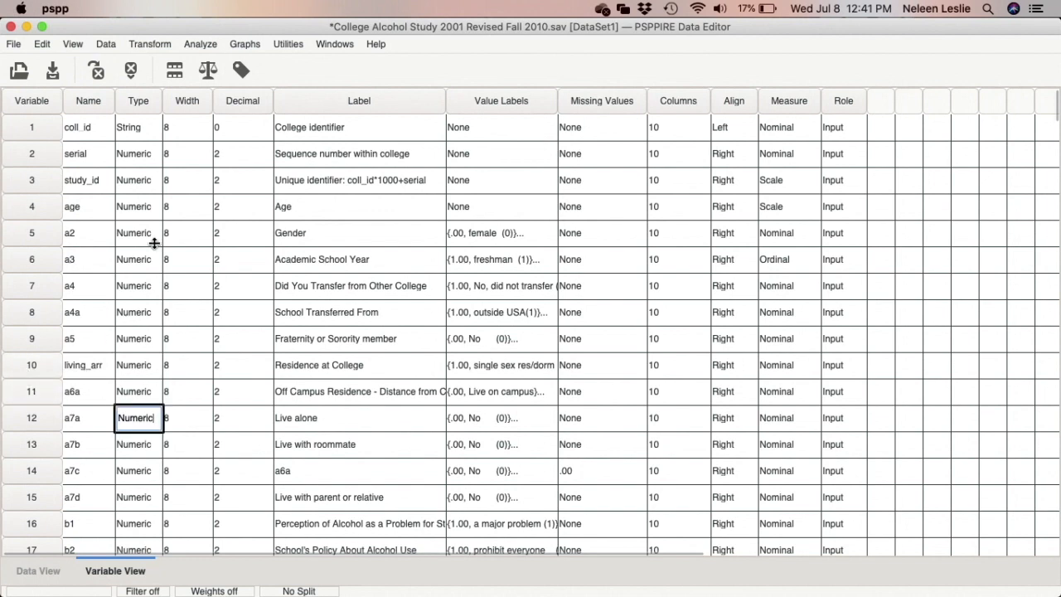
Step: Start a Frequencies analysis and remove age from the variables to analyze
click(197, 45)
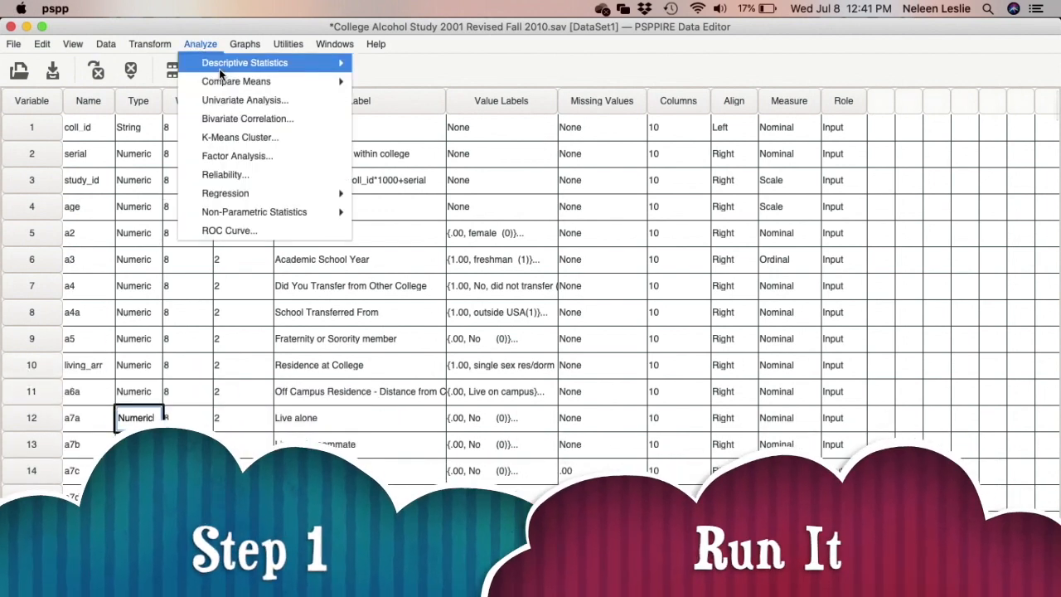
mouse_move(335, 63)
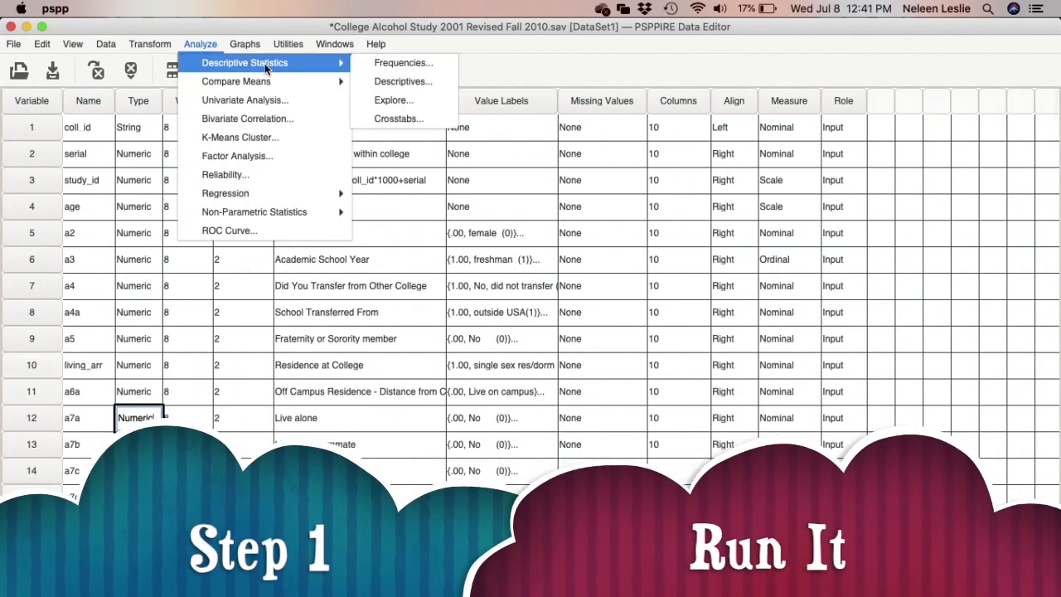
click(398, 66)
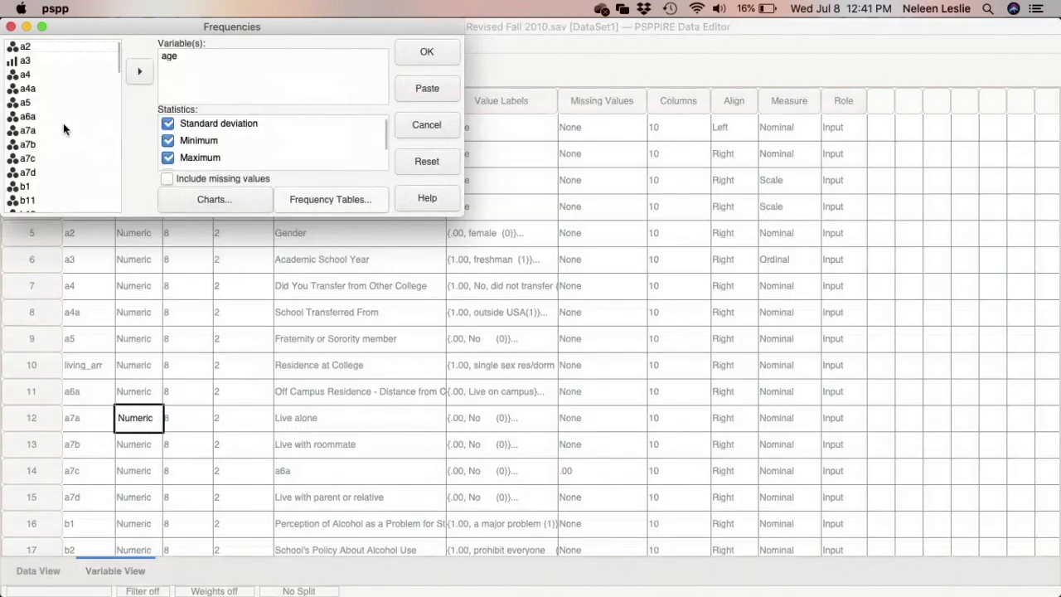
click(170, 56)
click(139, 71)
Step: Find living_arr in the source variable list and add it to the Frequencies analysis
scroll(47, 163, down, 5)
scroll(48, 163, down, 10)
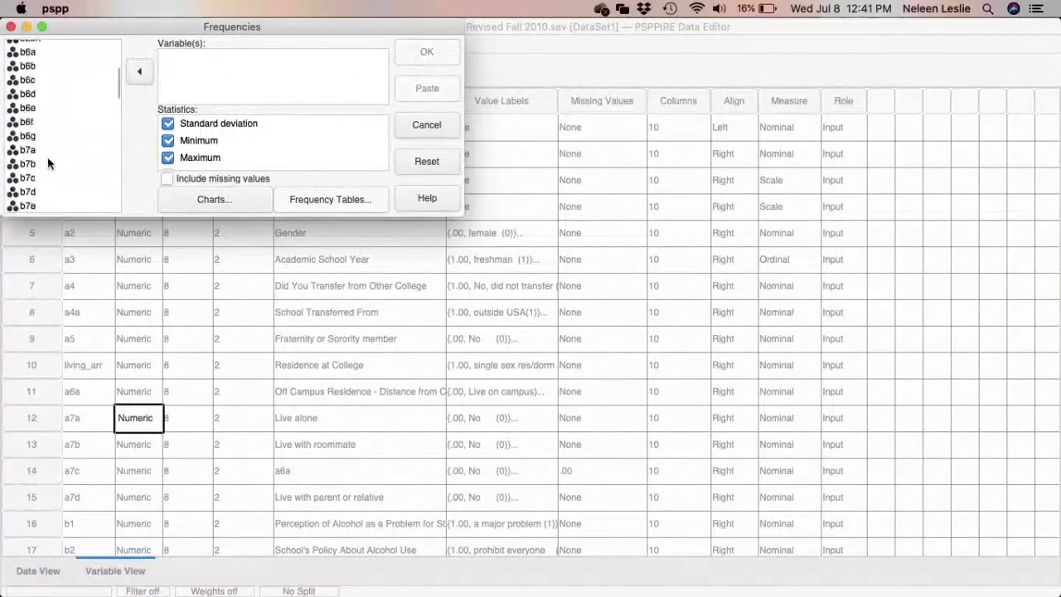
click(47, 158)
text(l)
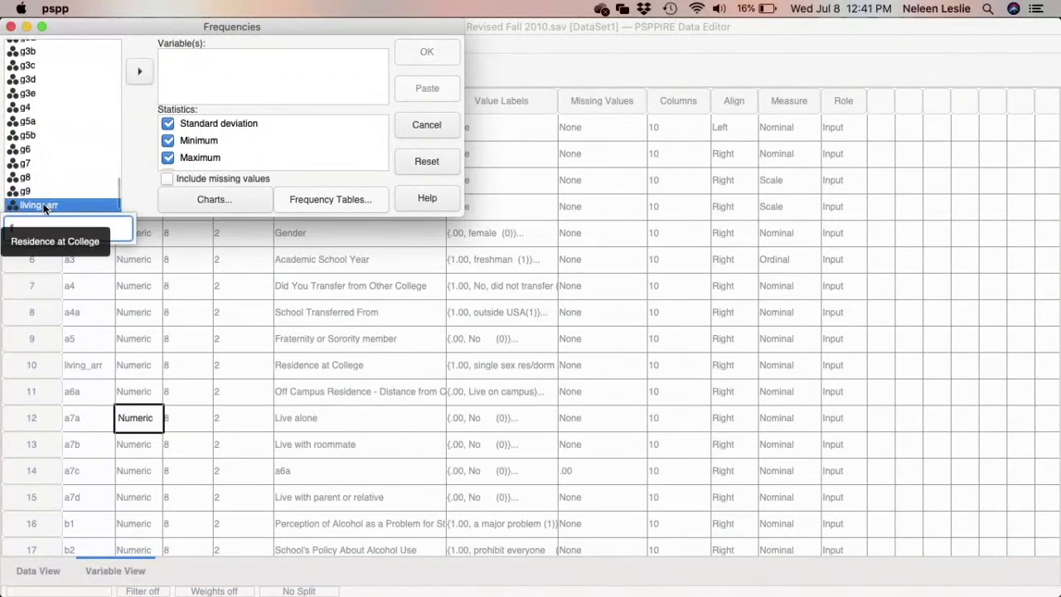
click(30, 108)
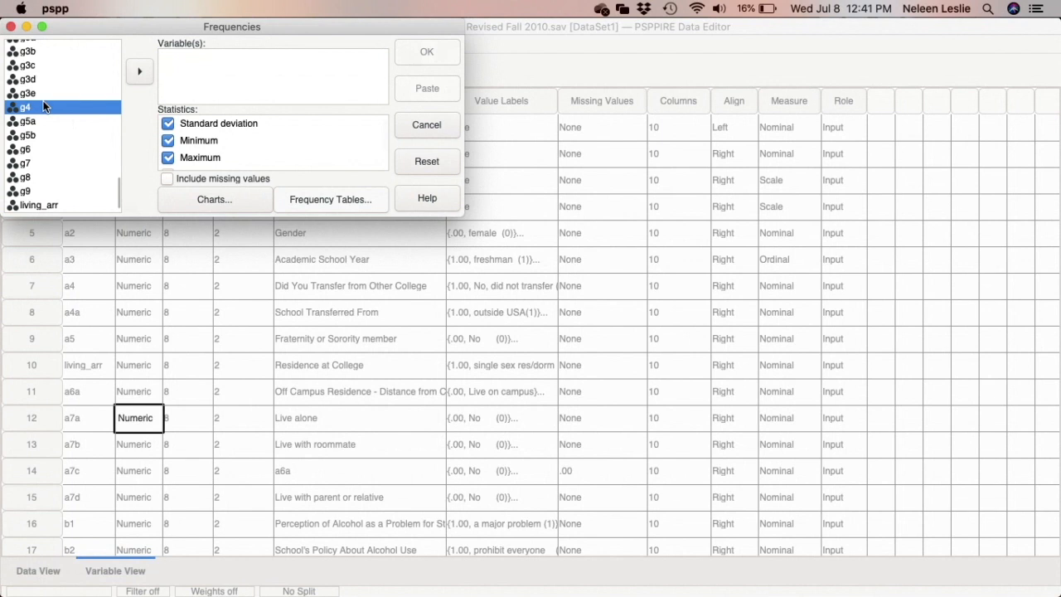
text(l)
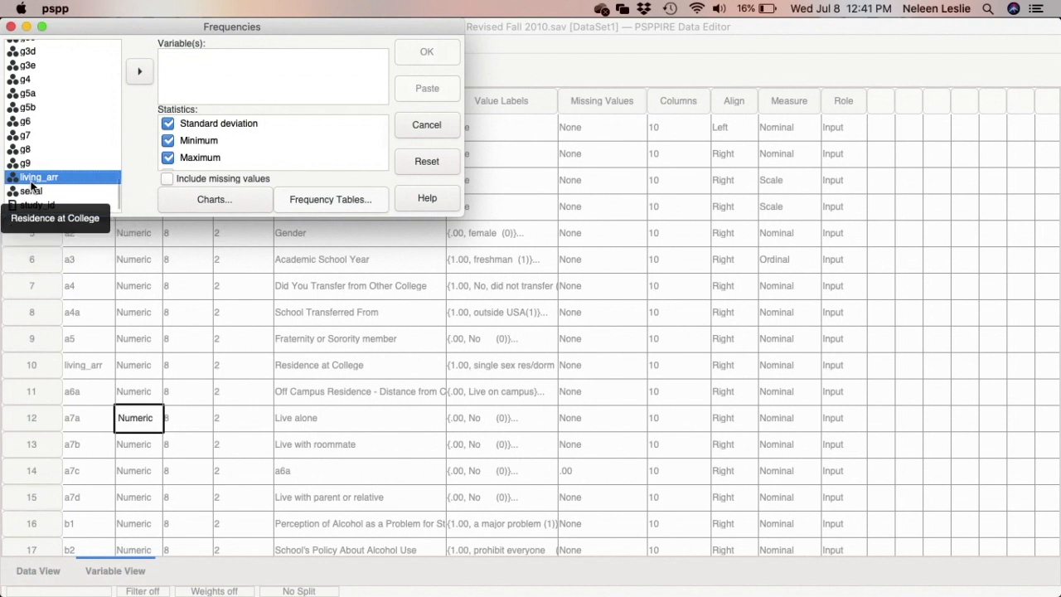
click(139, 73)
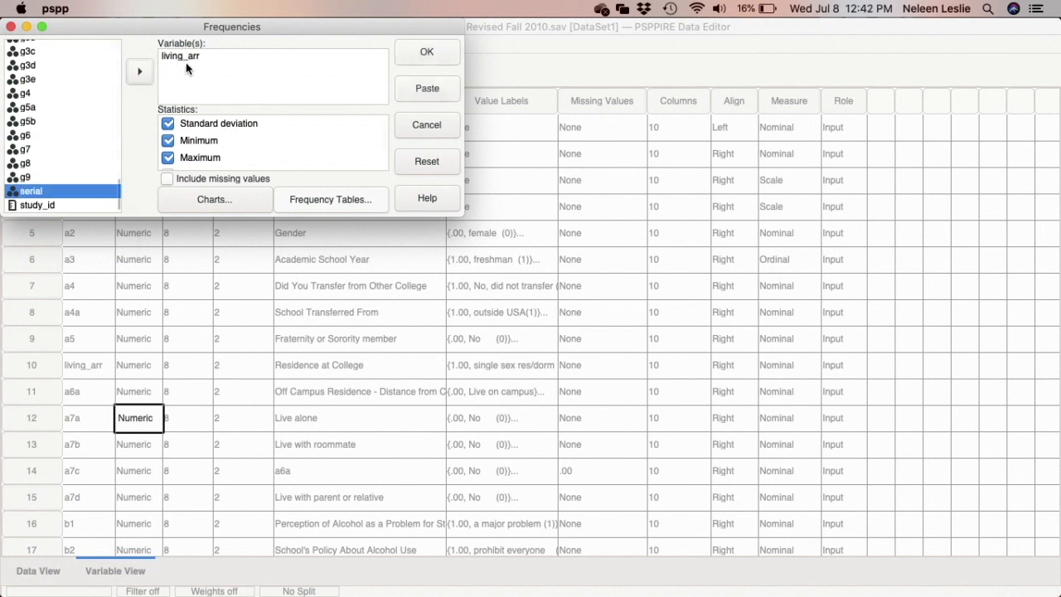
Step: Turn off the mean, standard deviation, minimum, maximum, median and mode statistics for the living_arr frequencies
click(166, 124)
click(167, 140)
click(167, 158)
scroll(165, 166, down, 5)
click(166, 160)
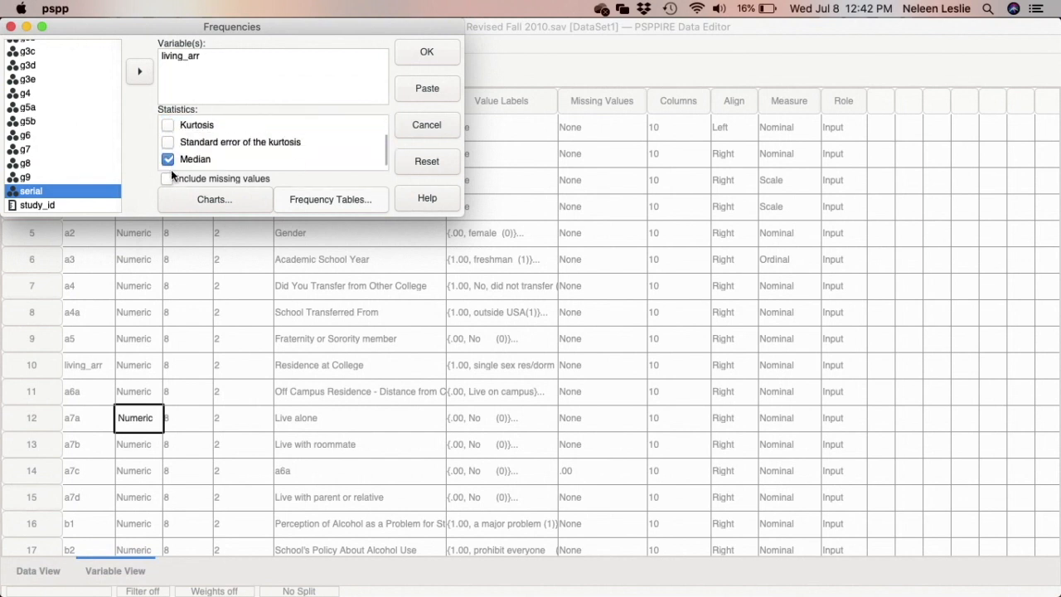
click(167, 162)
scroll(166, 166, up, 5)
scroll(167, 169, down, 2)
scroll(166, 167, down, 8)
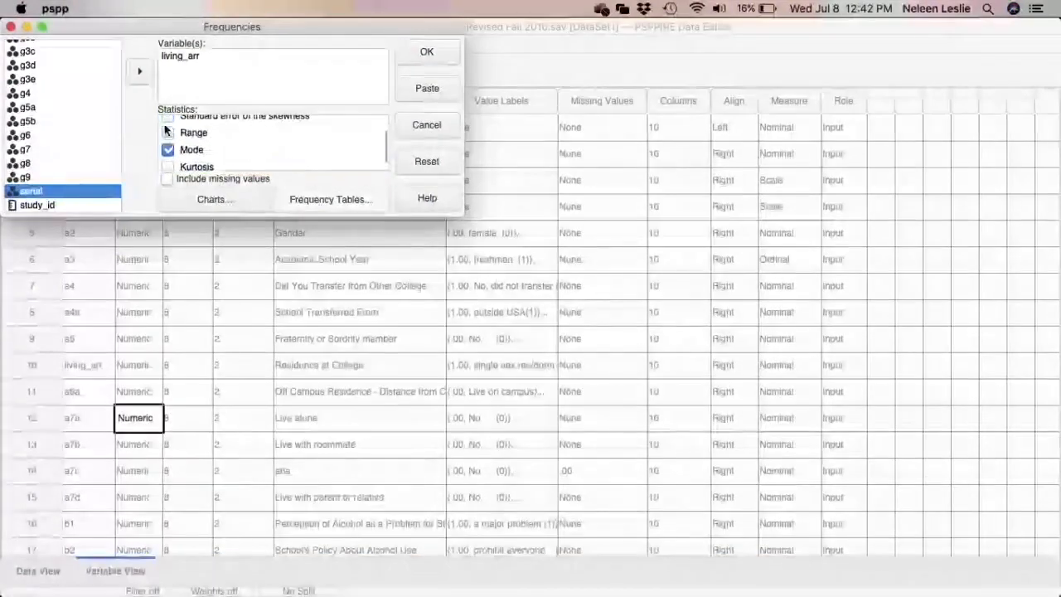
click(166, 150)
scroll(164, 150, up, 4)
scroll(165, 147, up, 2)
click(165, 123)
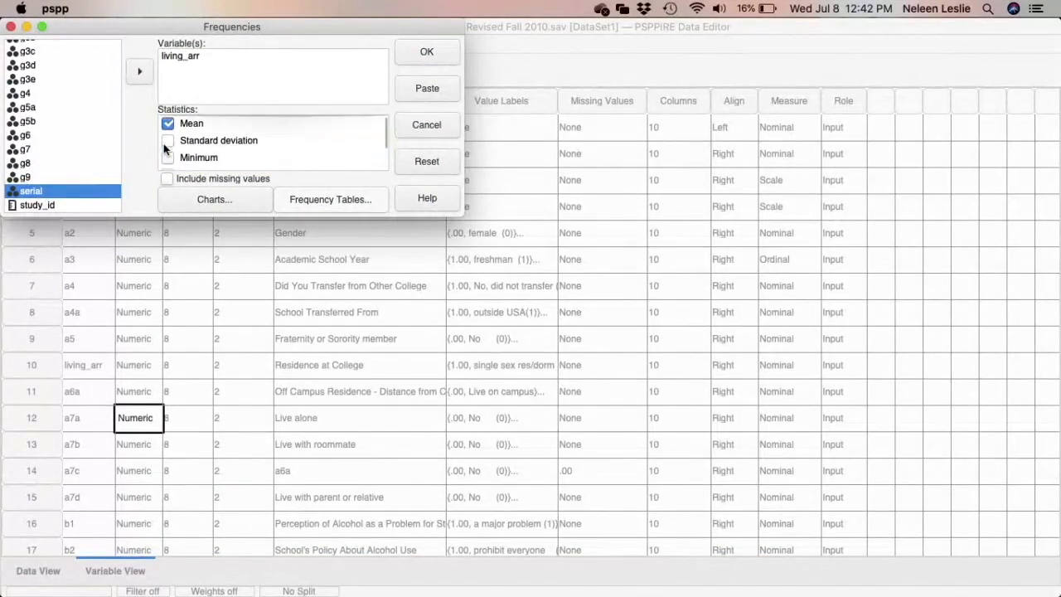
scroll(201, 152, down, 5)
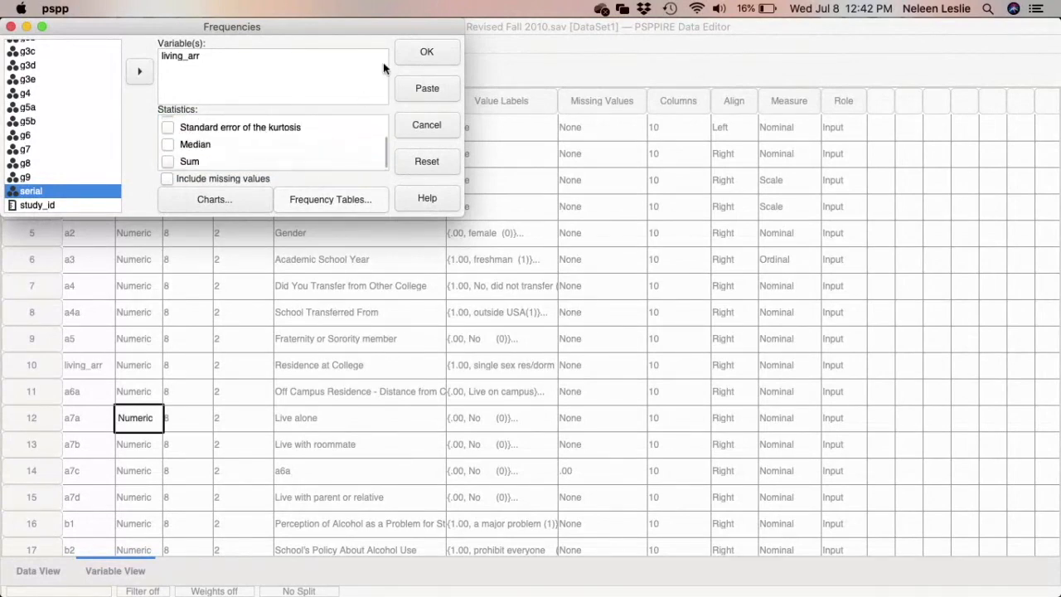
Step: Paste the living_arr Frequencies command as syntax and bring the Syntax Editor window to the front
click(406, 89)
mouse_move(502, 581)
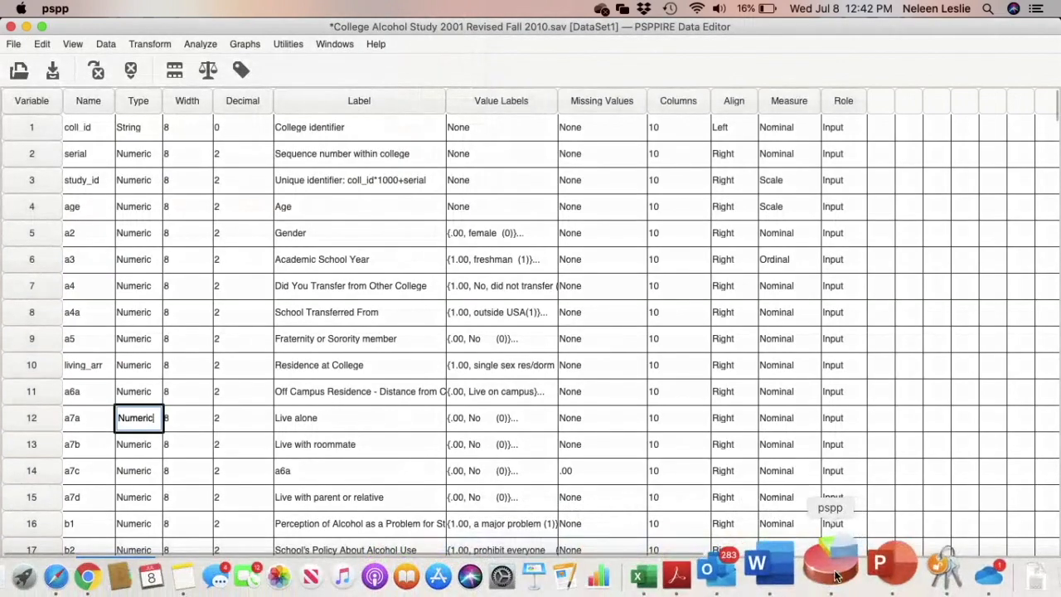
right_click(836, 576)
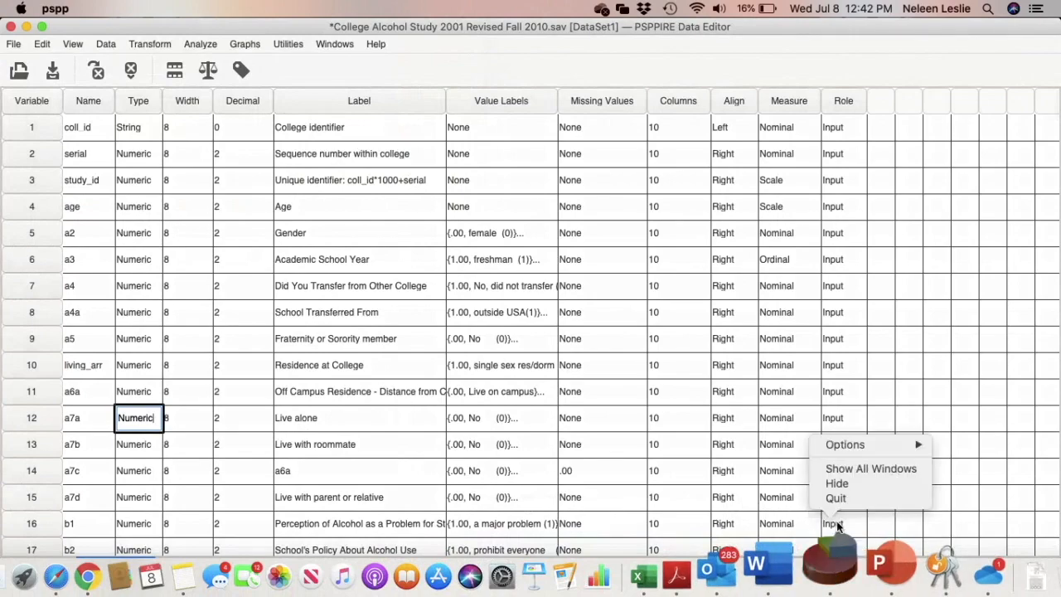
click(837, 469)
click(578, 410)
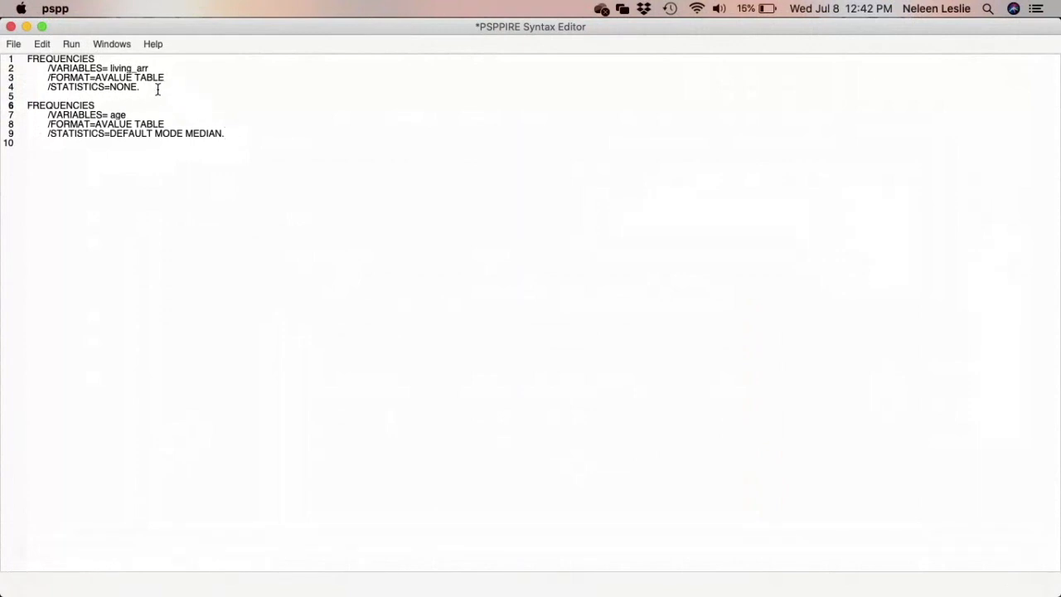
Step: Run only the FREQUENCIES syntax block for living_arr, lines 1 to 4
drag(154, 90, 65, 77)
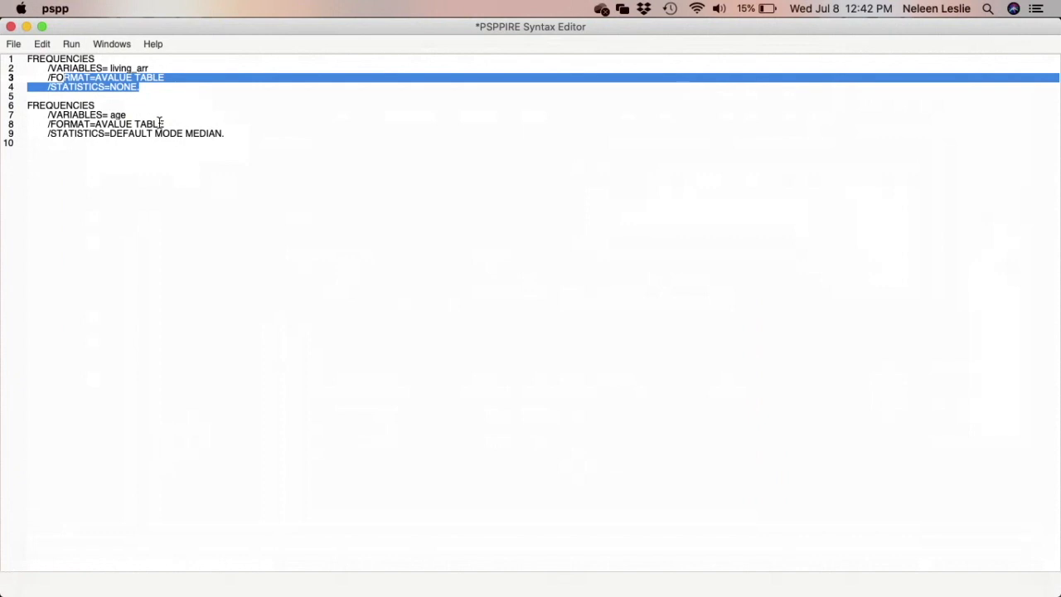
click(157, 95)
drag(136, 91, 20, 54)
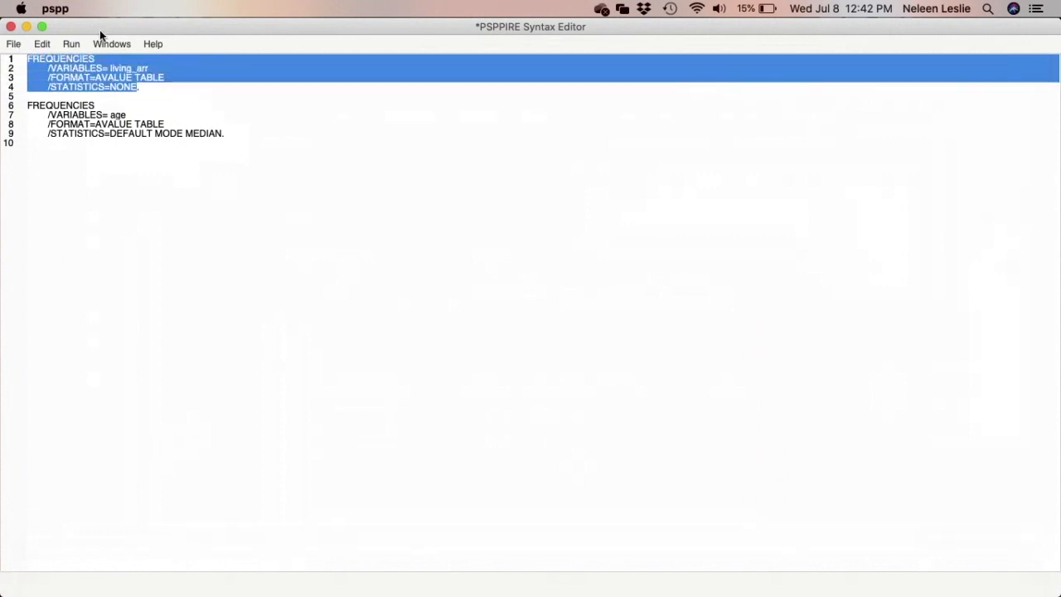
click(71, 43)
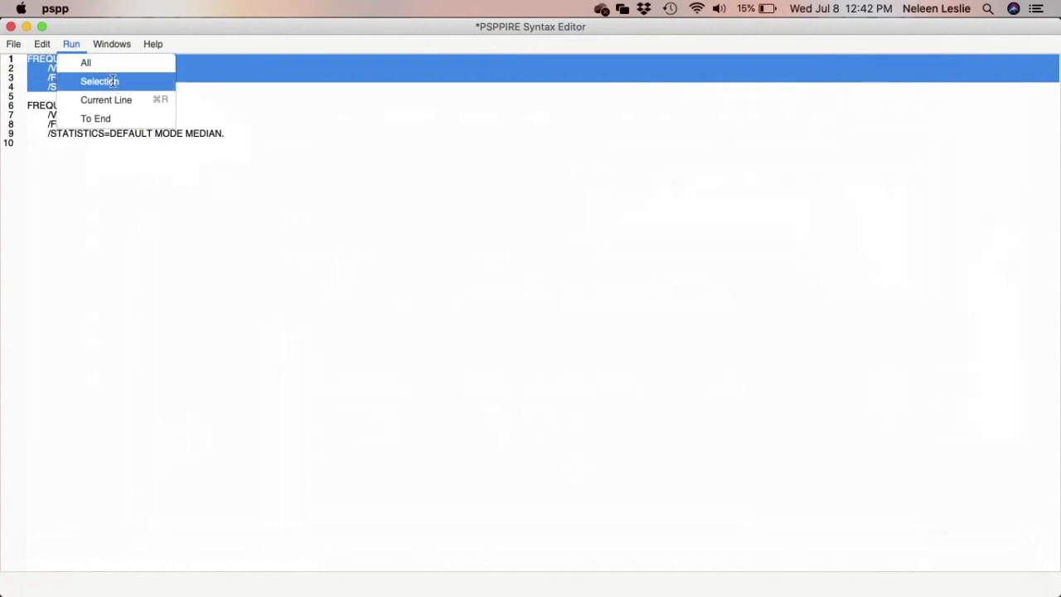
click(112, 81)
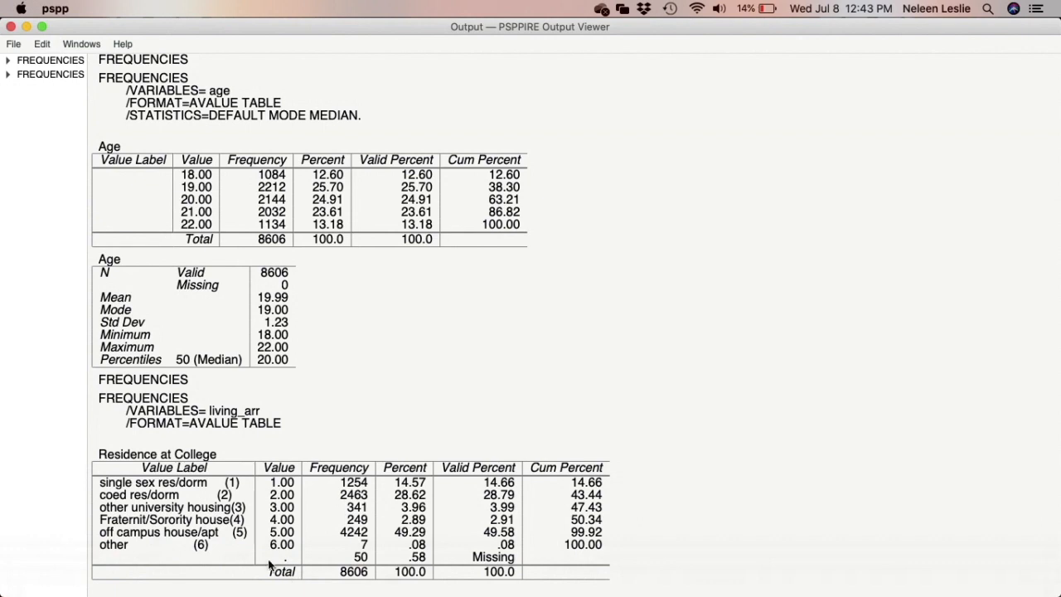
mouse_move(495, 595)
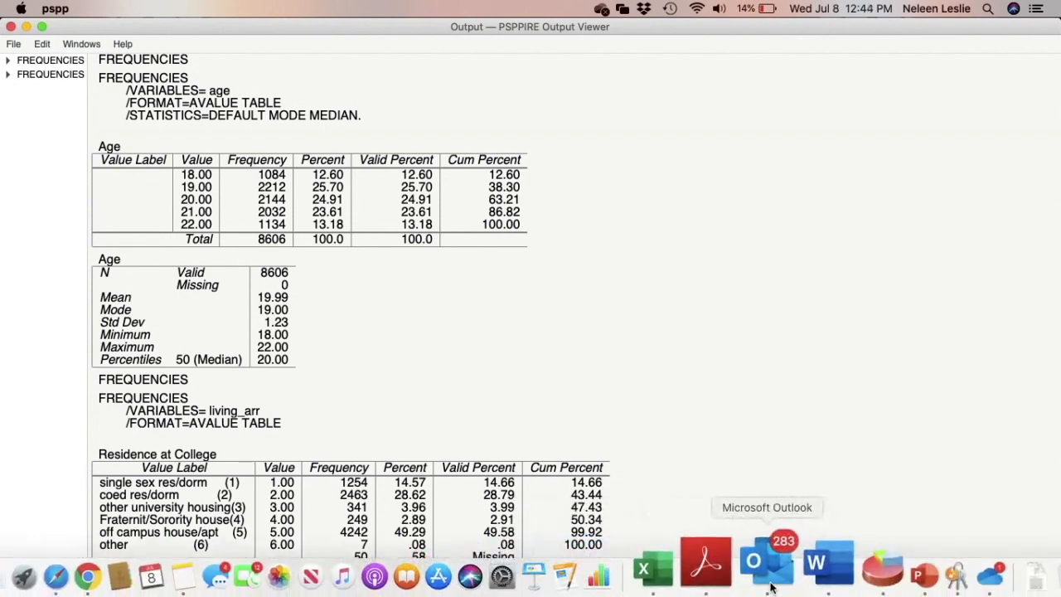
Step: In the Data Editor's Variable View, define 6 as a discrete missing value for living_arr
right_click(819, 572)
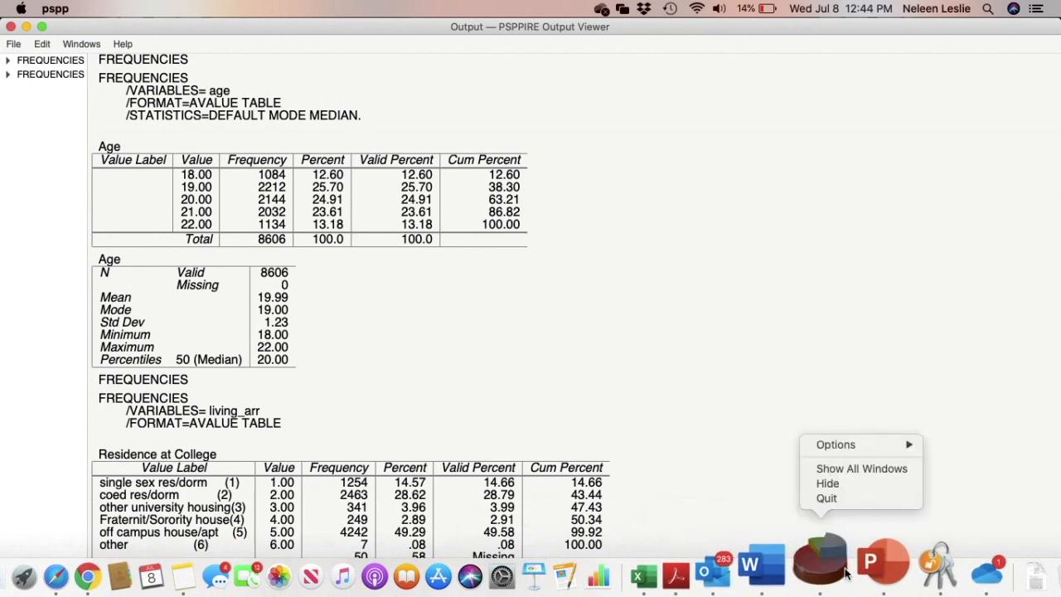
click(837, 468)
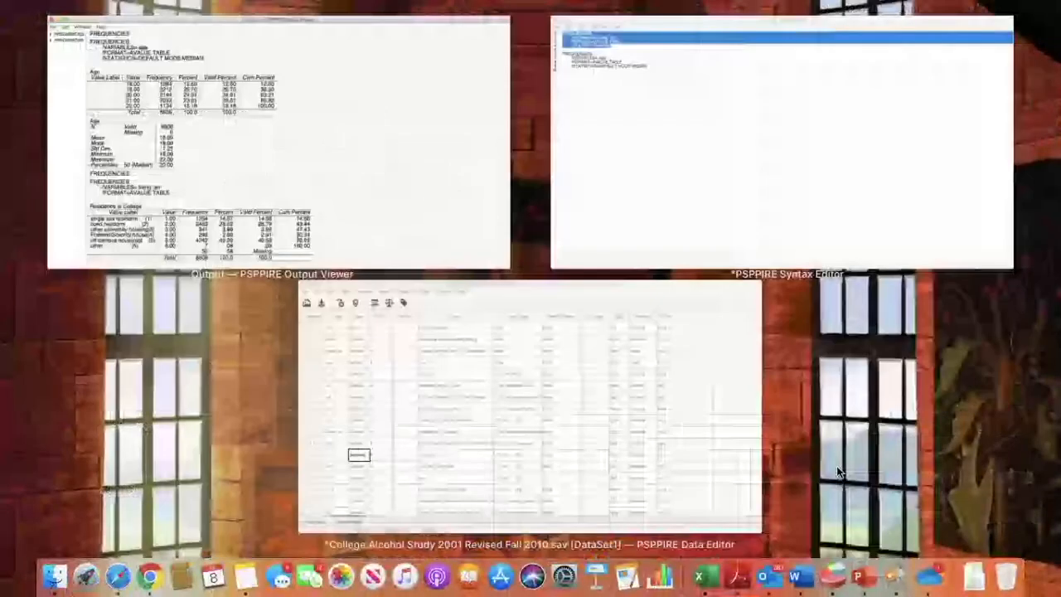
click(837, 466)
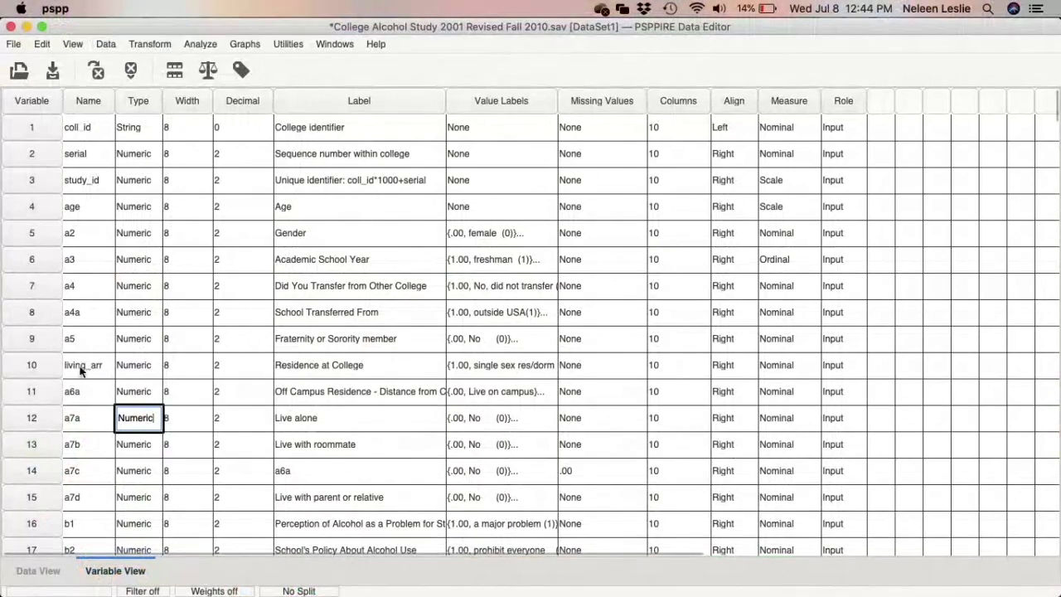
click(597, 367)
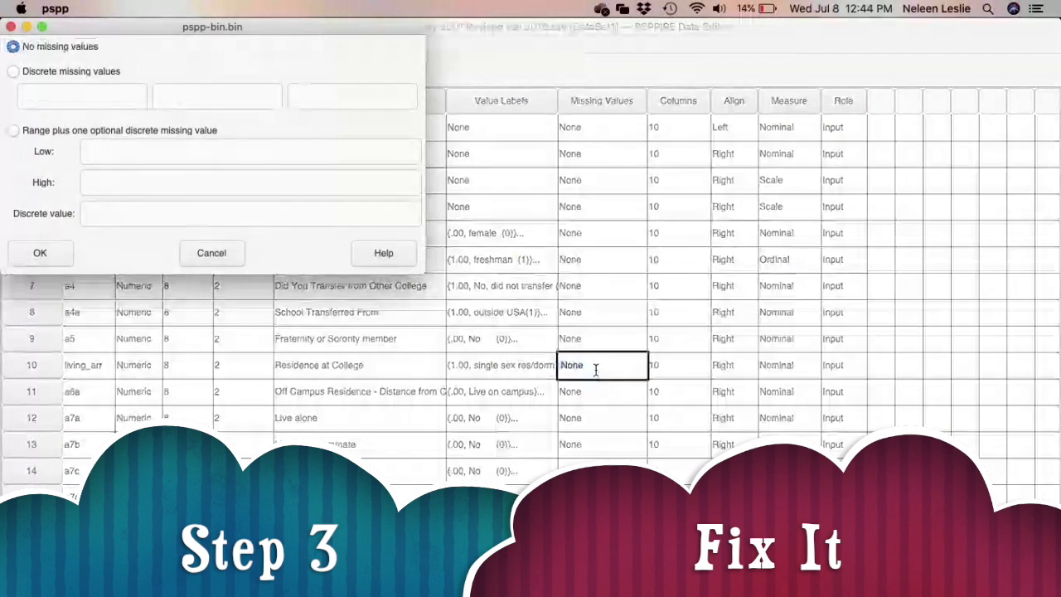
click(14, 72)
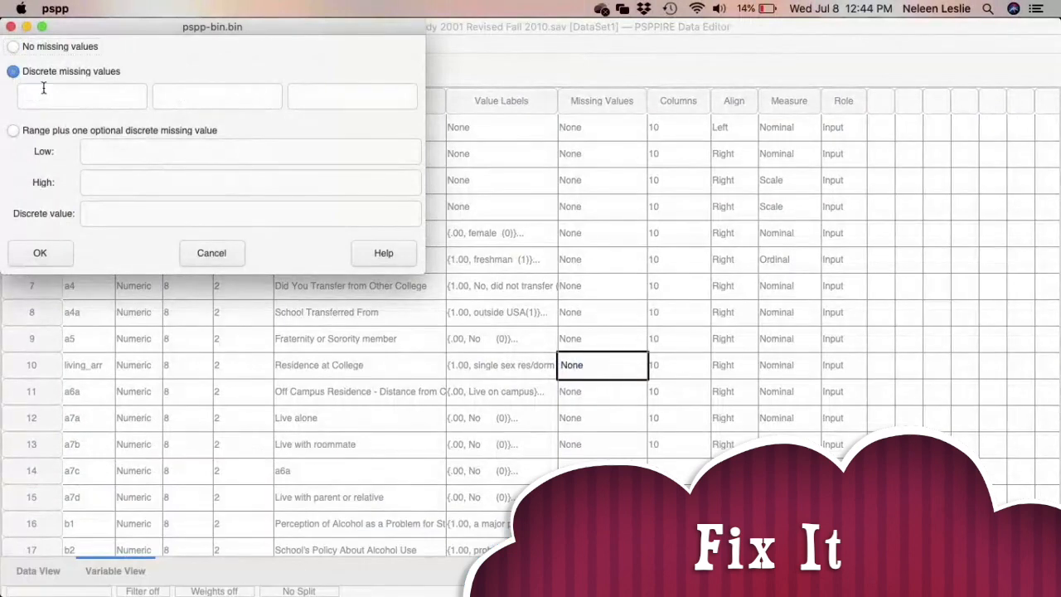
click(69, 98)
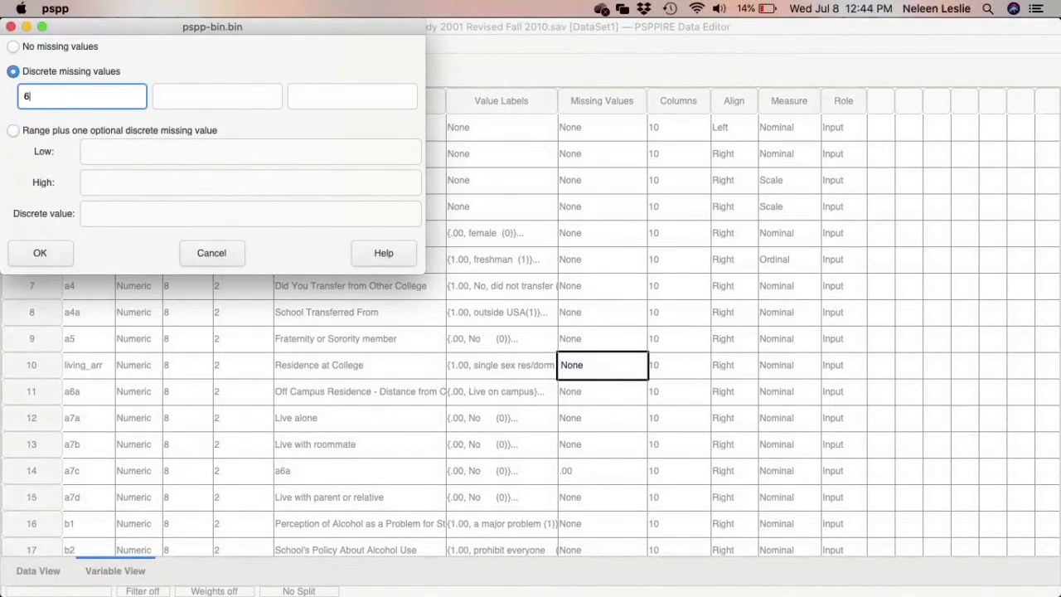
click(40, 253)
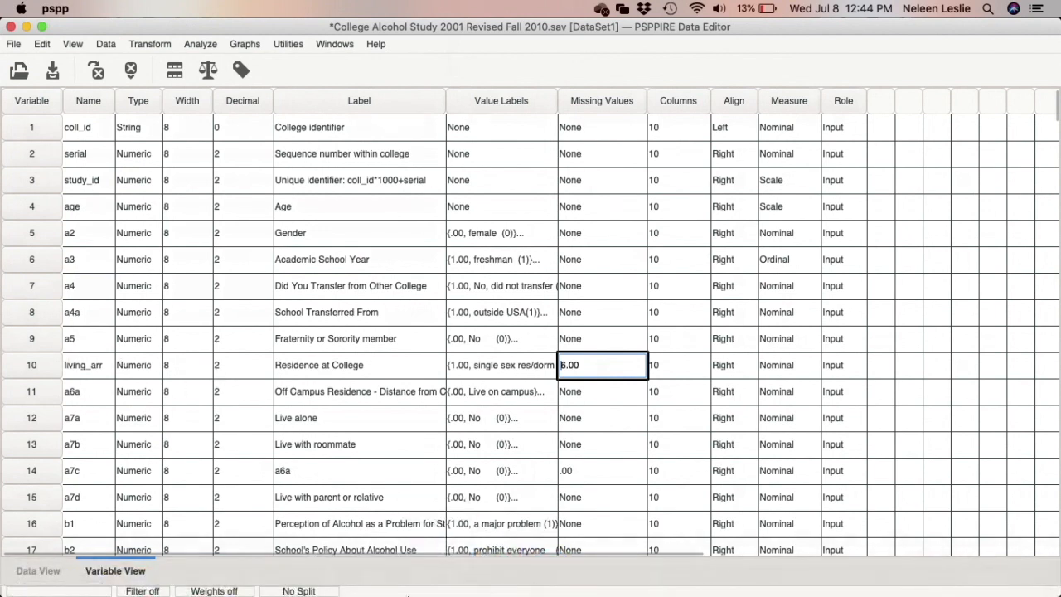
Step: Return to the Syntax Editor, rerun only the living_arr FREQUENCIES block in lines 1 to 4, and view the new output table
mouse_move(635, 594)
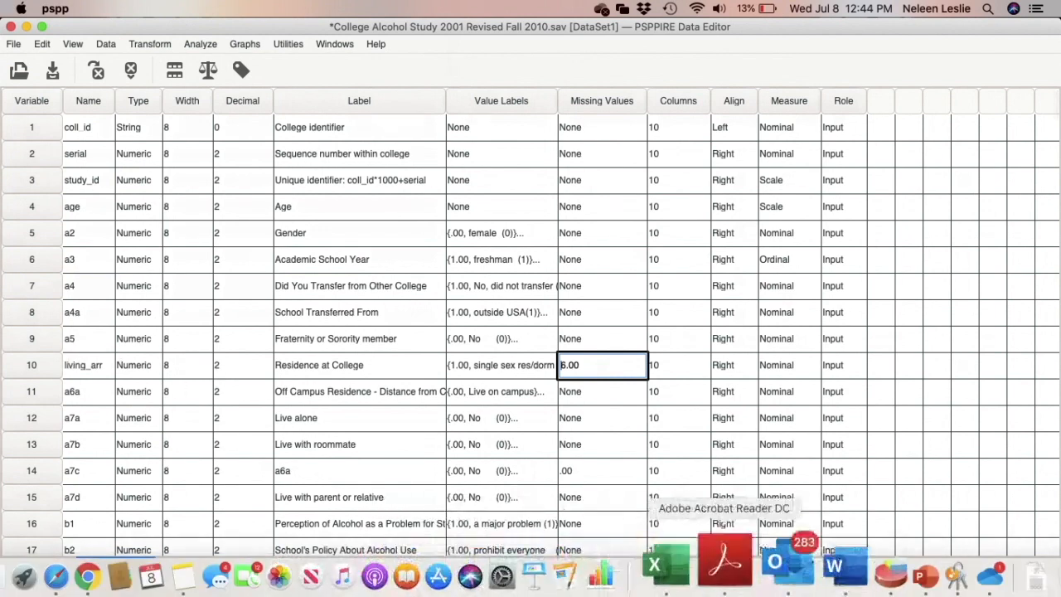
right_click(849, 572)
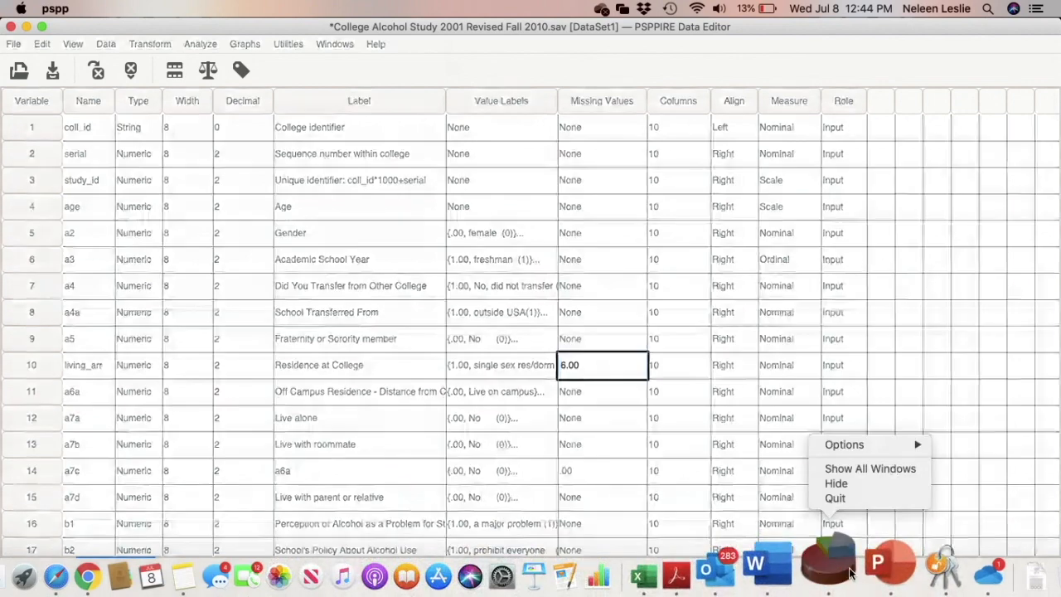
click(320, 78)
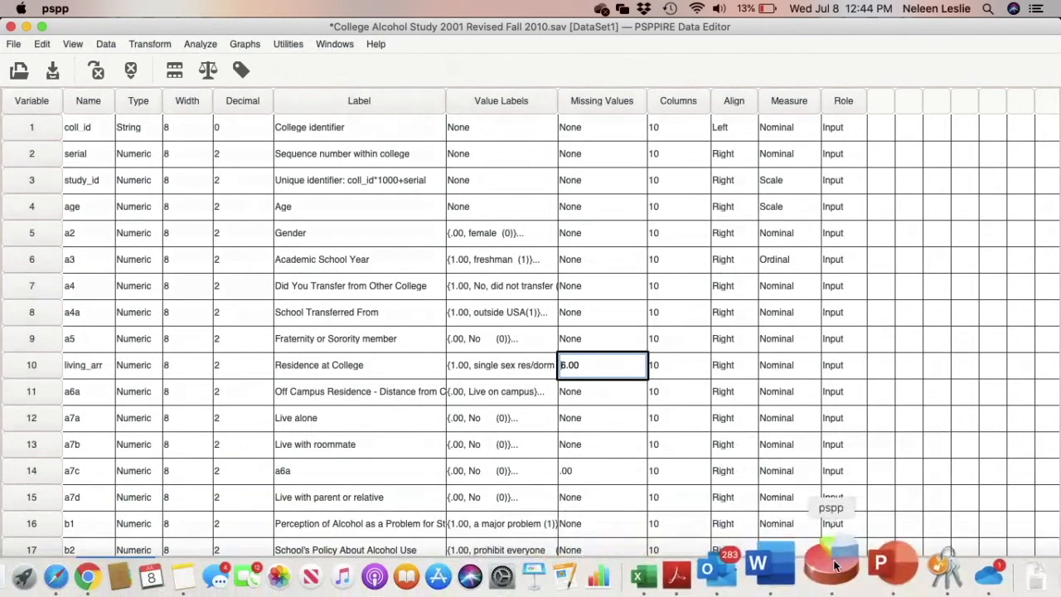
right_click(833, 565)
click(838, 469)
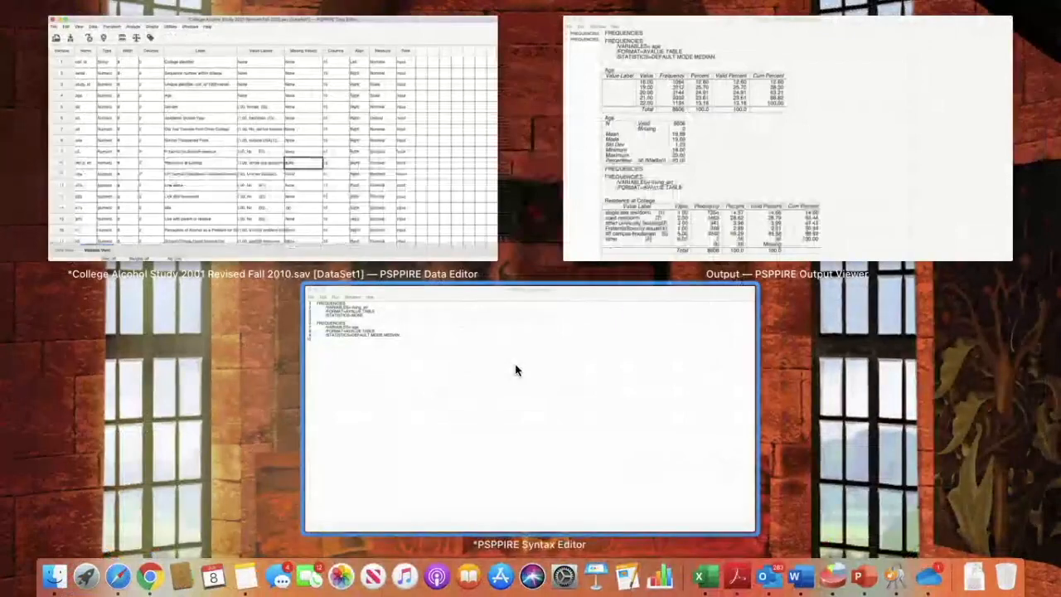
click(517, 369)
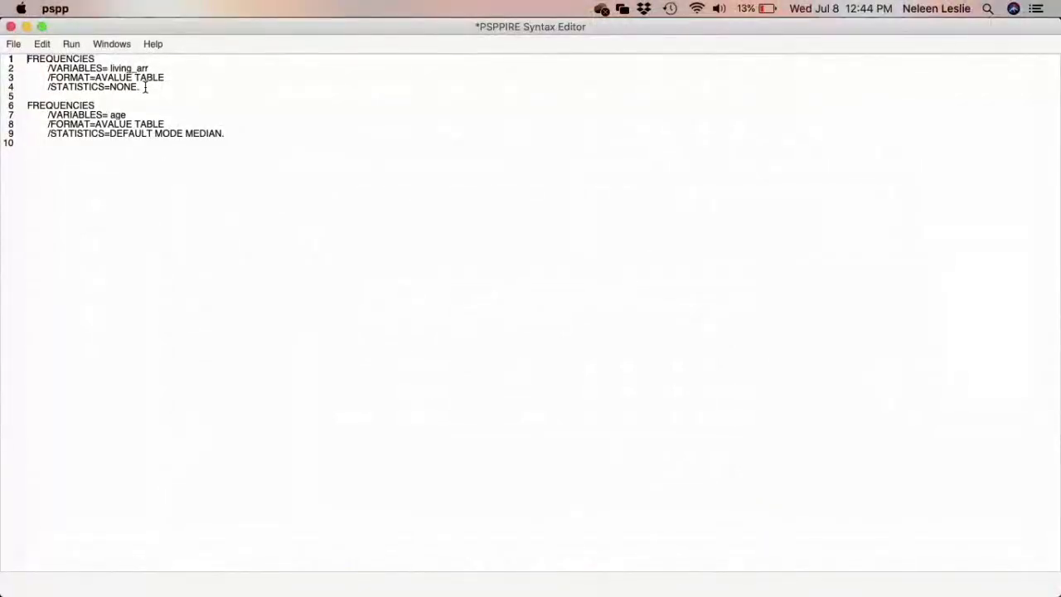
drag(148, 86, 27, 58)
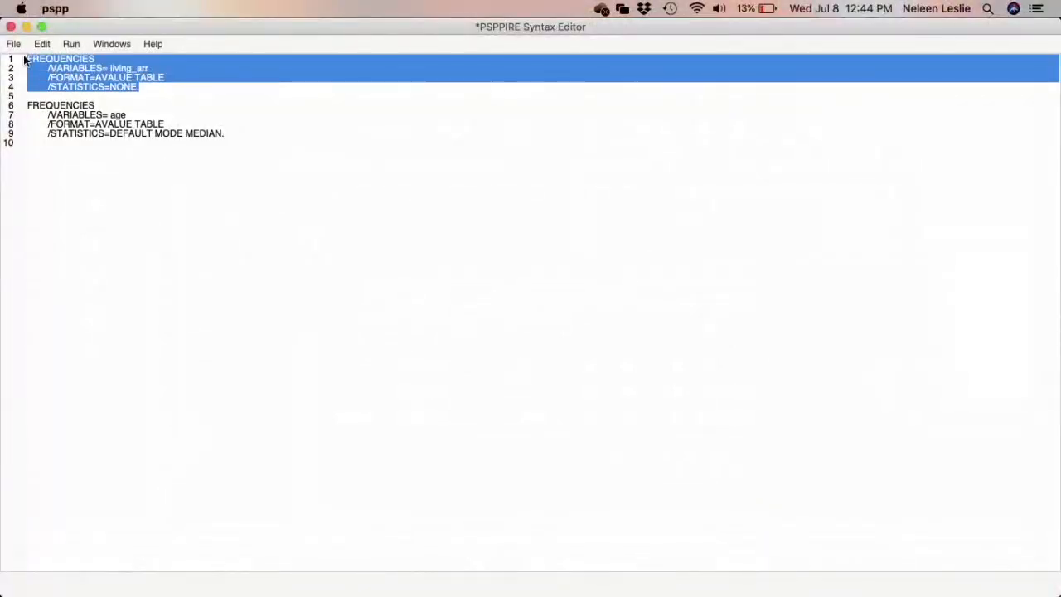
click(70, 45)
click(91, 83)
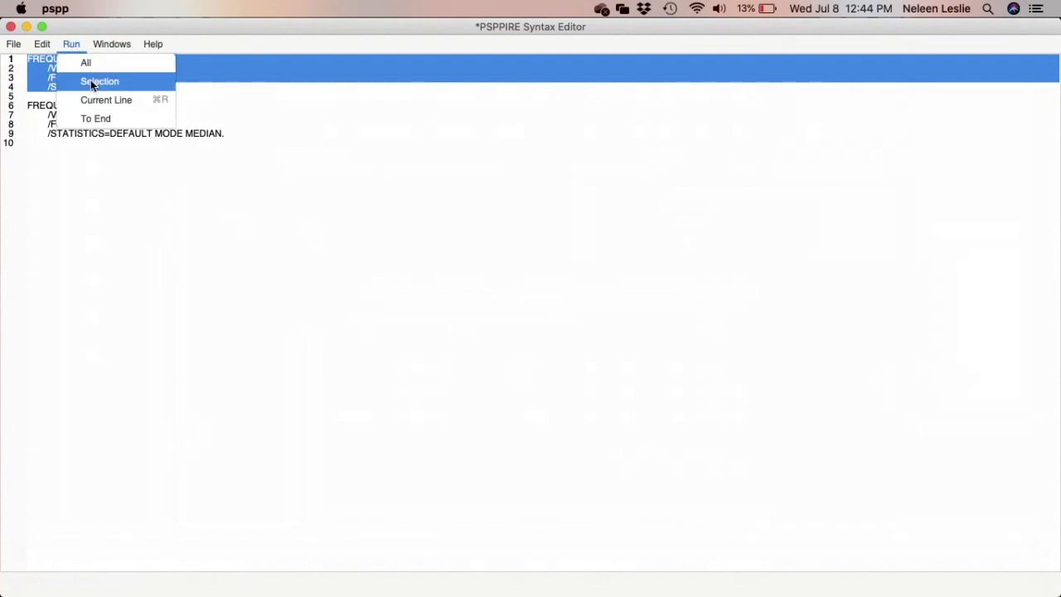
scroll(272, 342, down, 3)
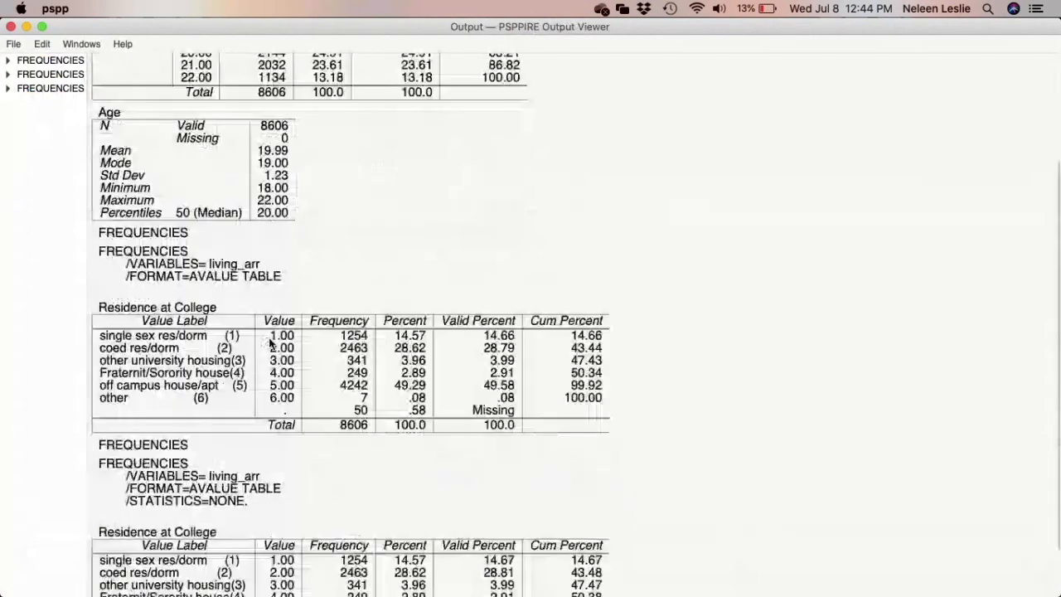
scroll(271, 342, down, 2)
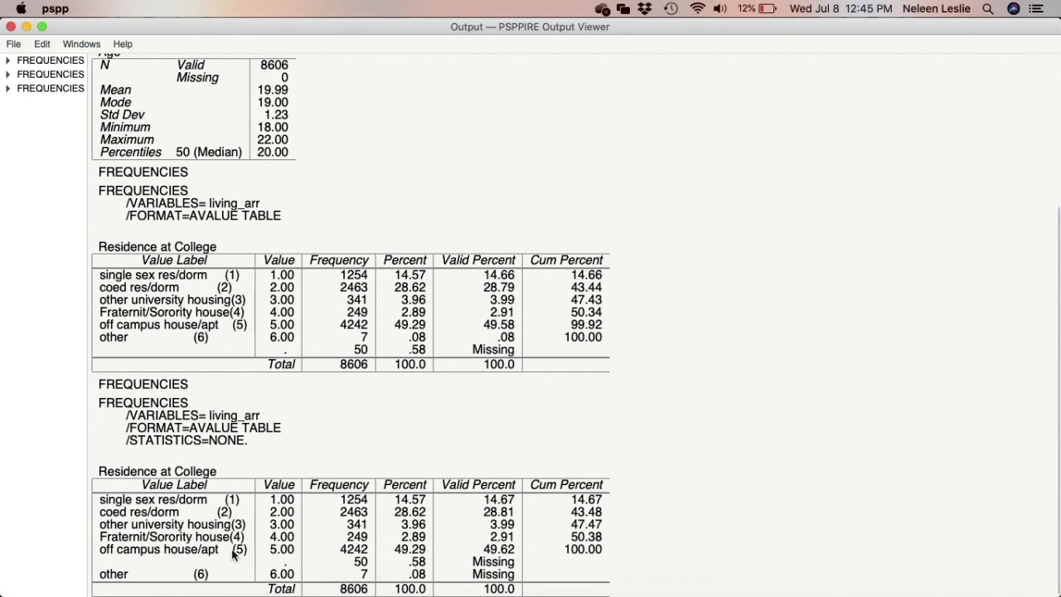
Step: Return to the Data Editor and review the missing values setting of living_arr
mouse_move(614, 566)
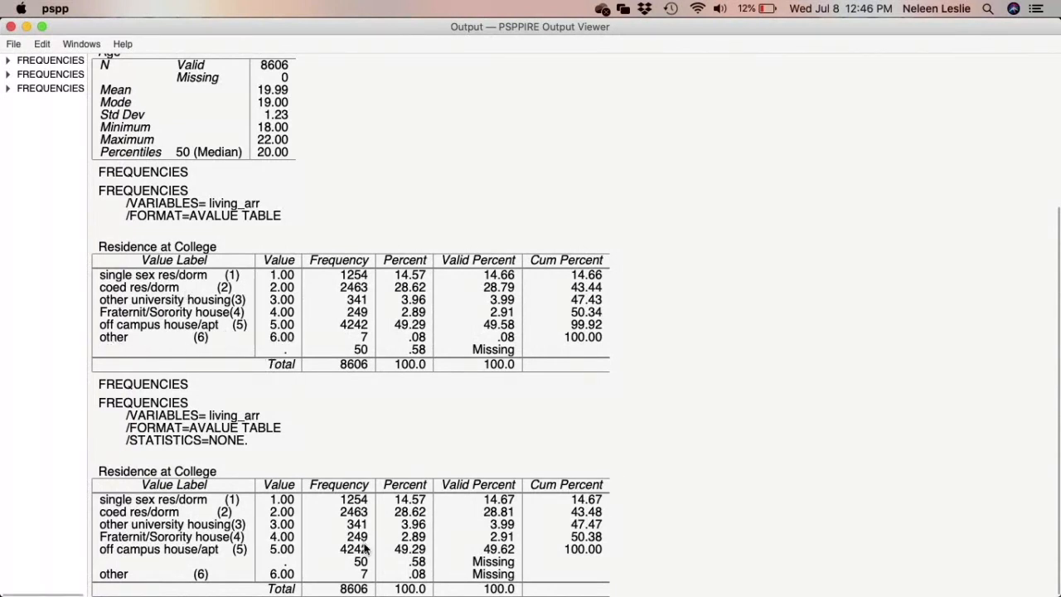
mouse_move(497, 593)
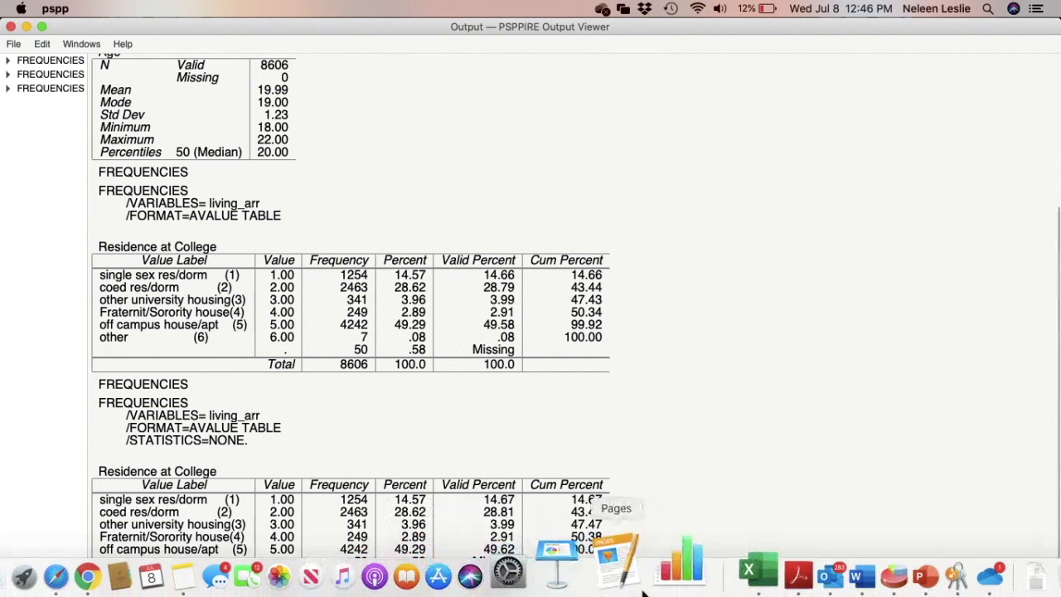
right_click(839, 568)
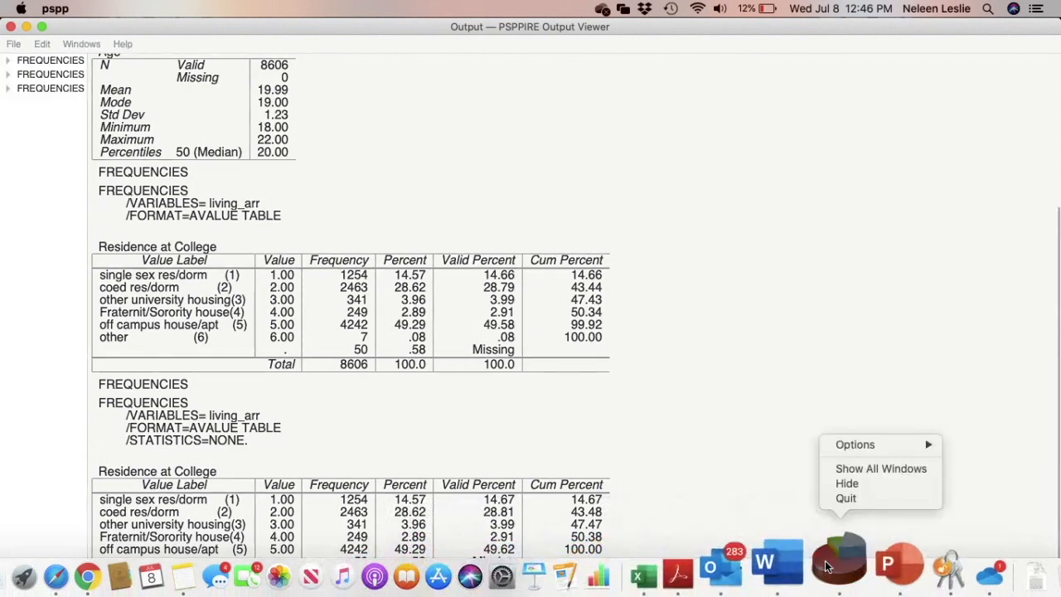
click(841, 469)
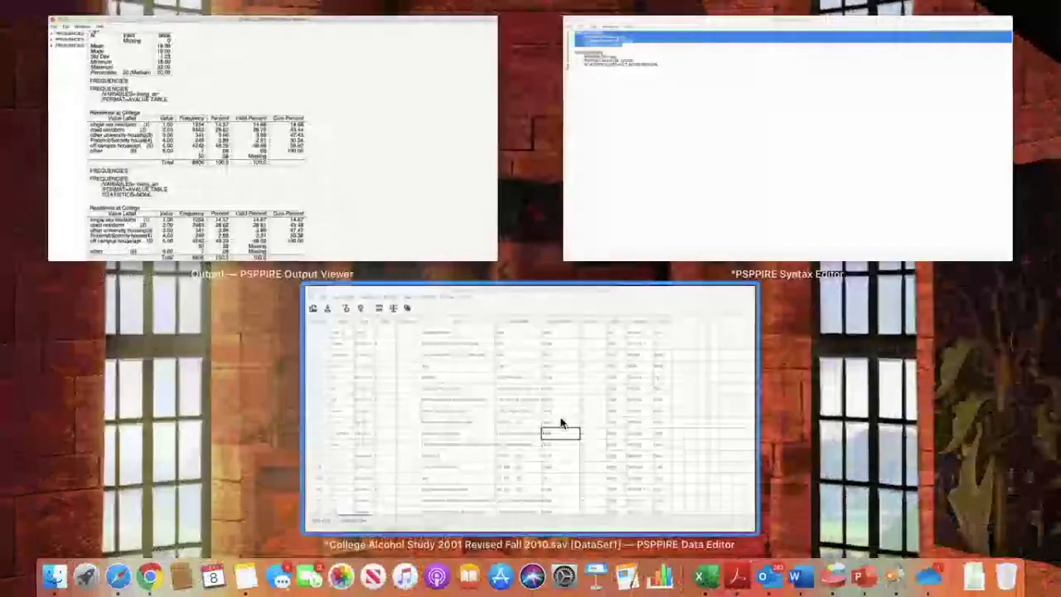
click(560, 423)
click(603, 364)
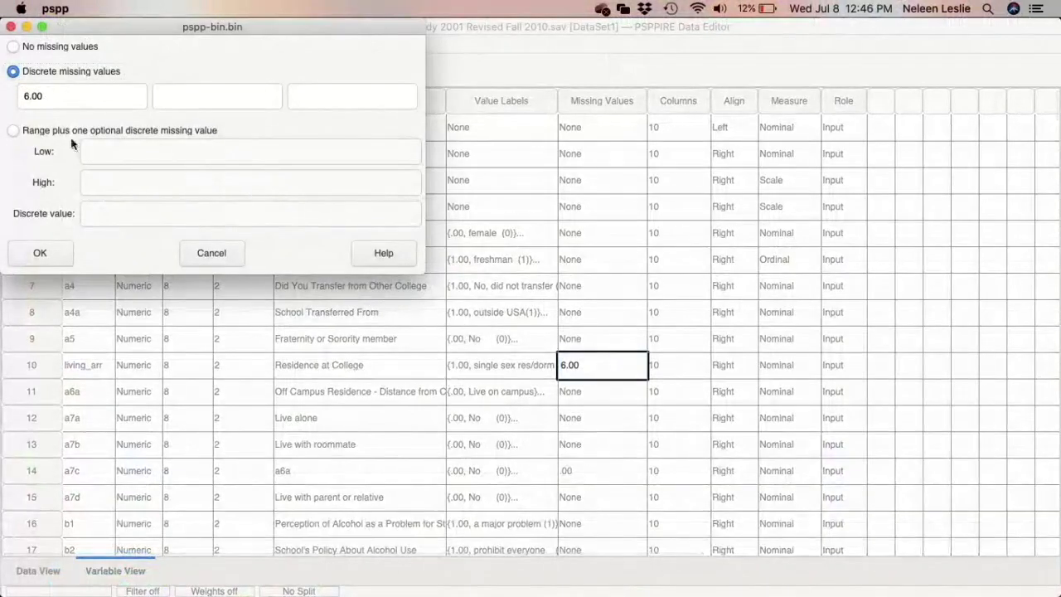
click(38, 251)
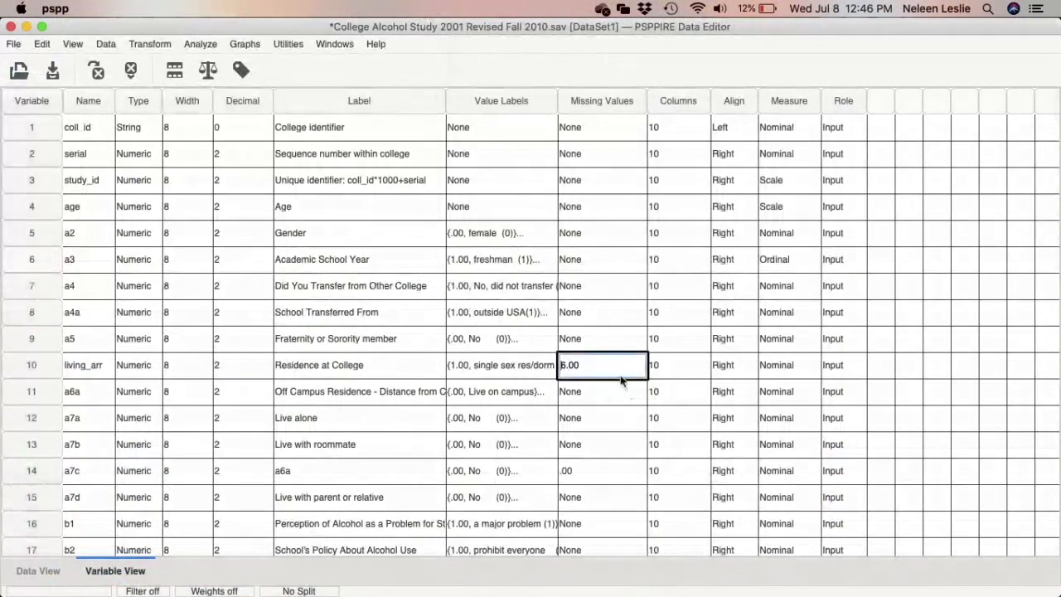
Step: Bring the Syntax Editor to the front and review the option for running only the highlighted living_arr block
mouse_move(568, 593)
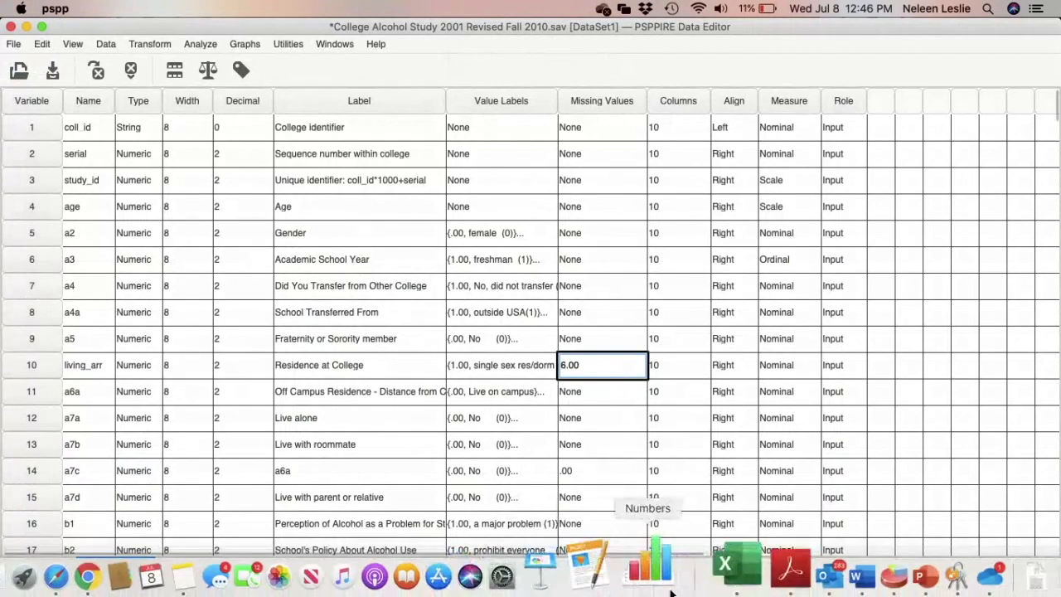
right_click(832, 588)
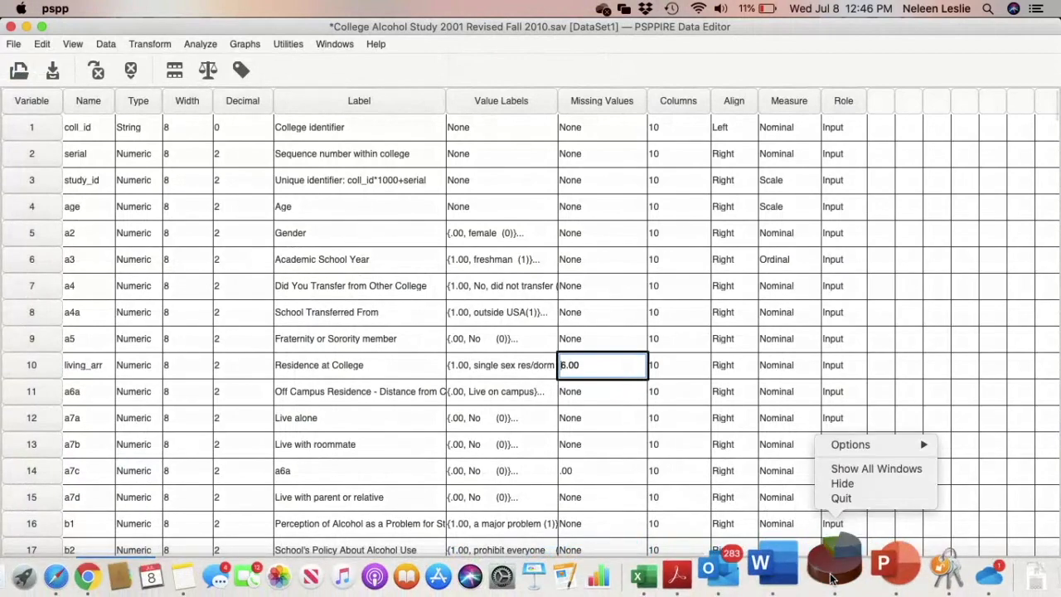
click(849, 470)
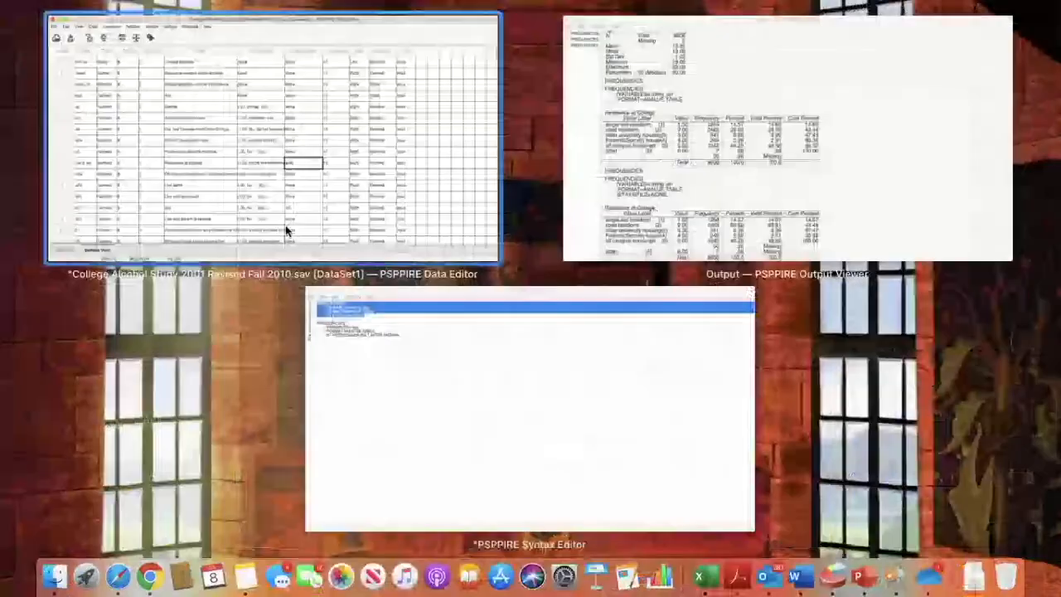
click(348, 323)
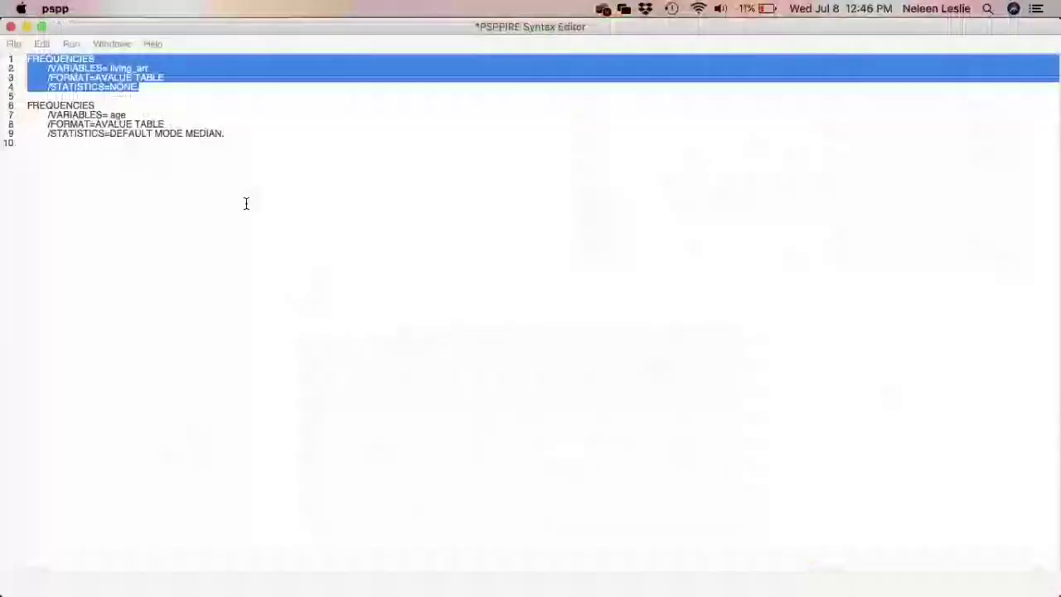
click(65, 45)
click(84, 84)
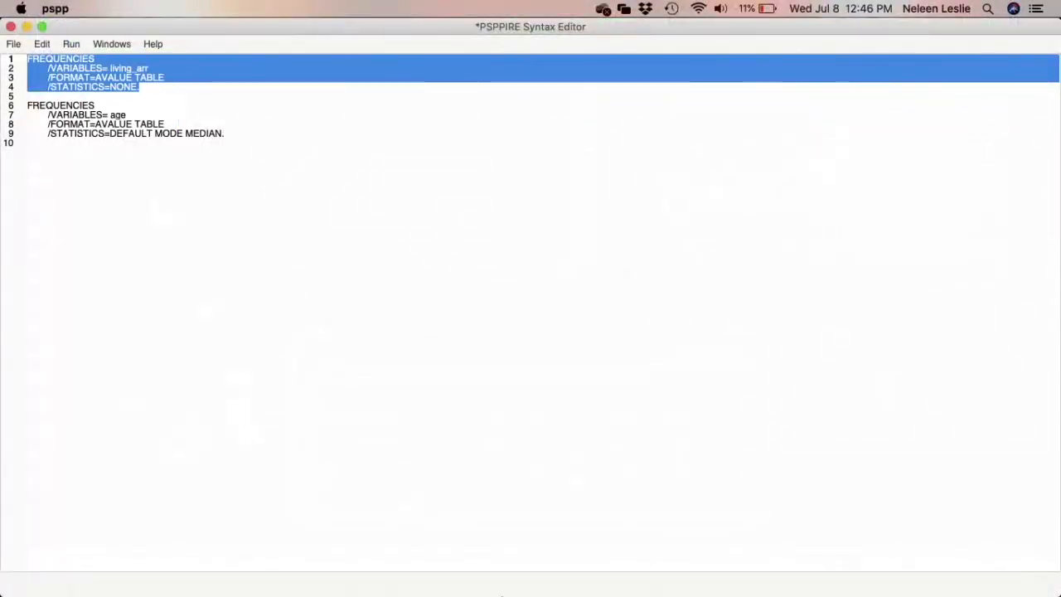
Step: Bring the Output Viewer to the front and compare the two Residence at College frequency tables
right_click(827, 570)
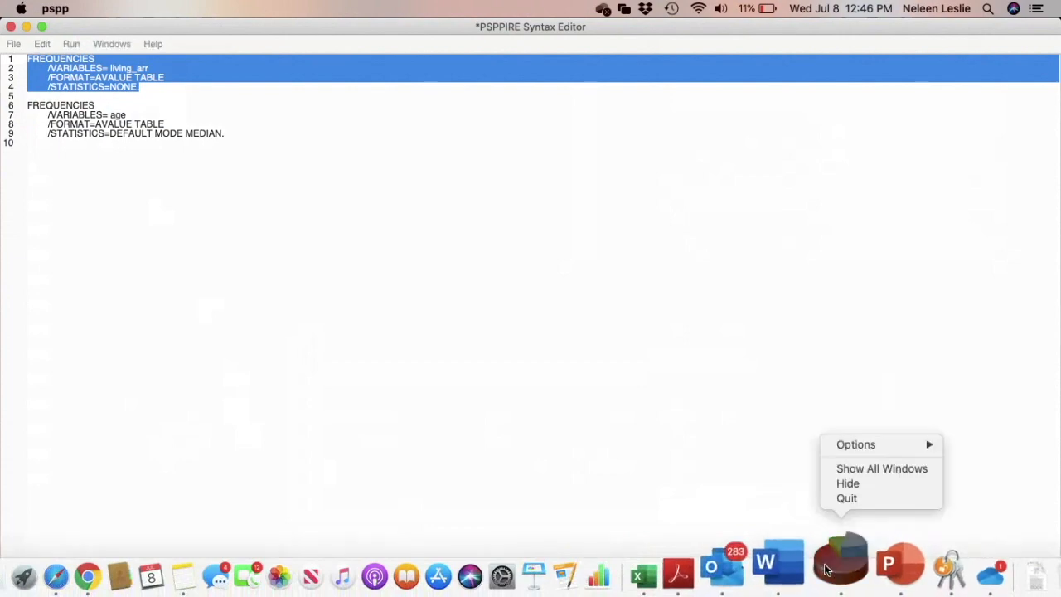
click(849, 470)
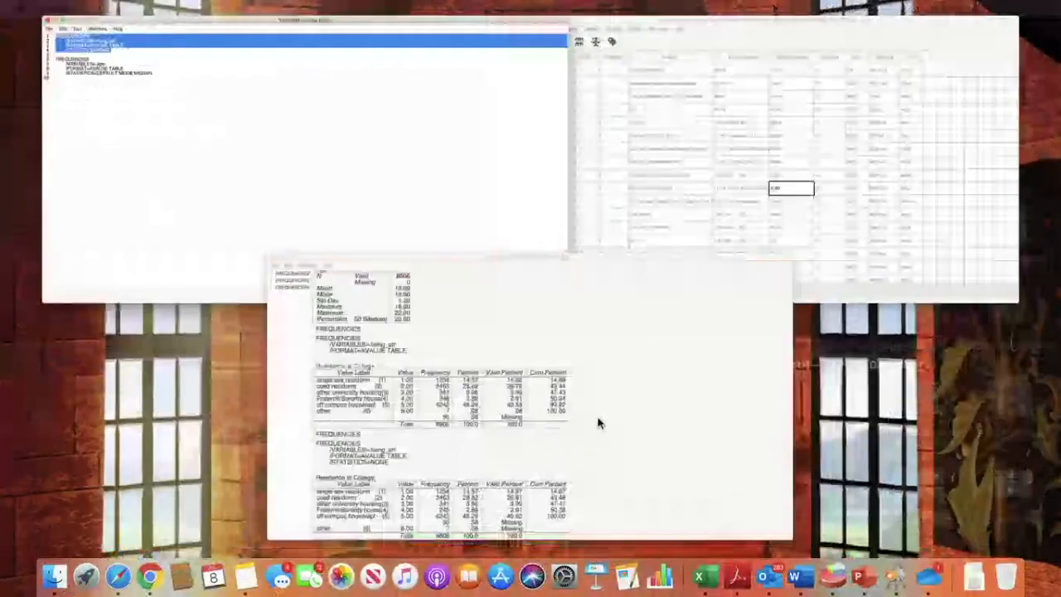
click(600, 423)
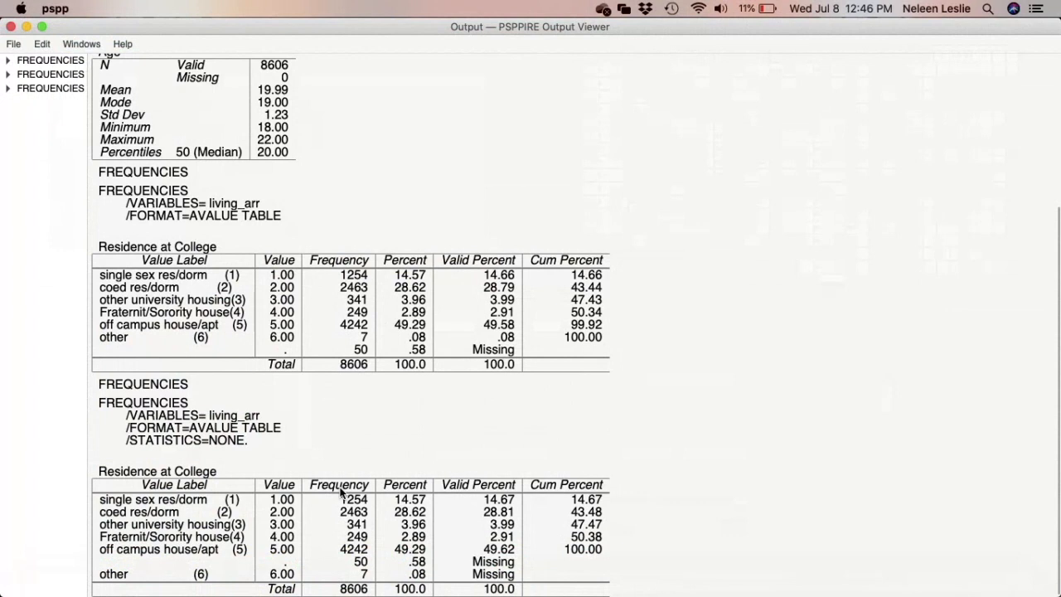
mouse_move(500, 587)
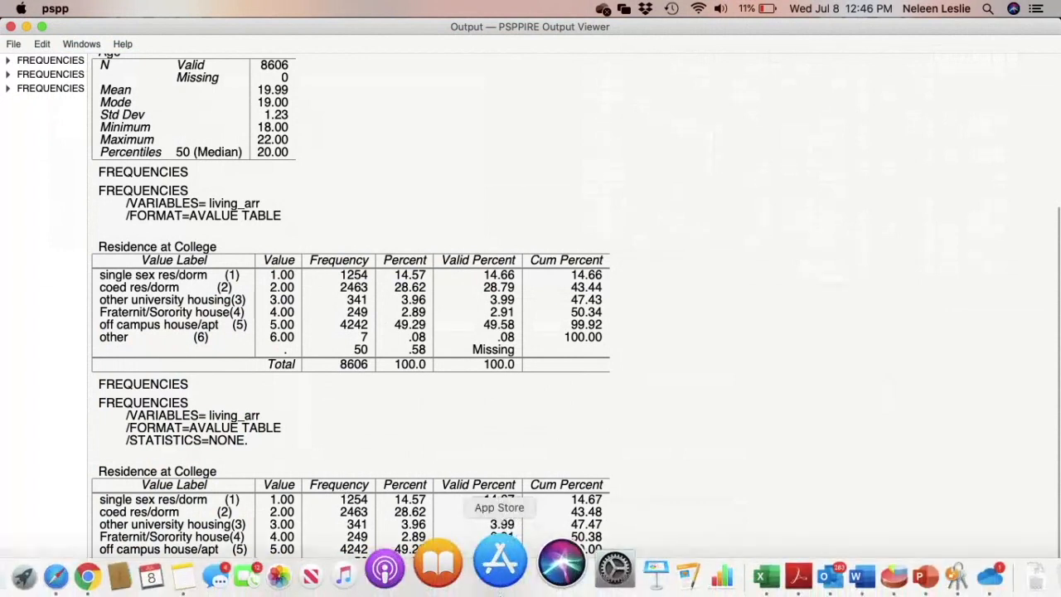